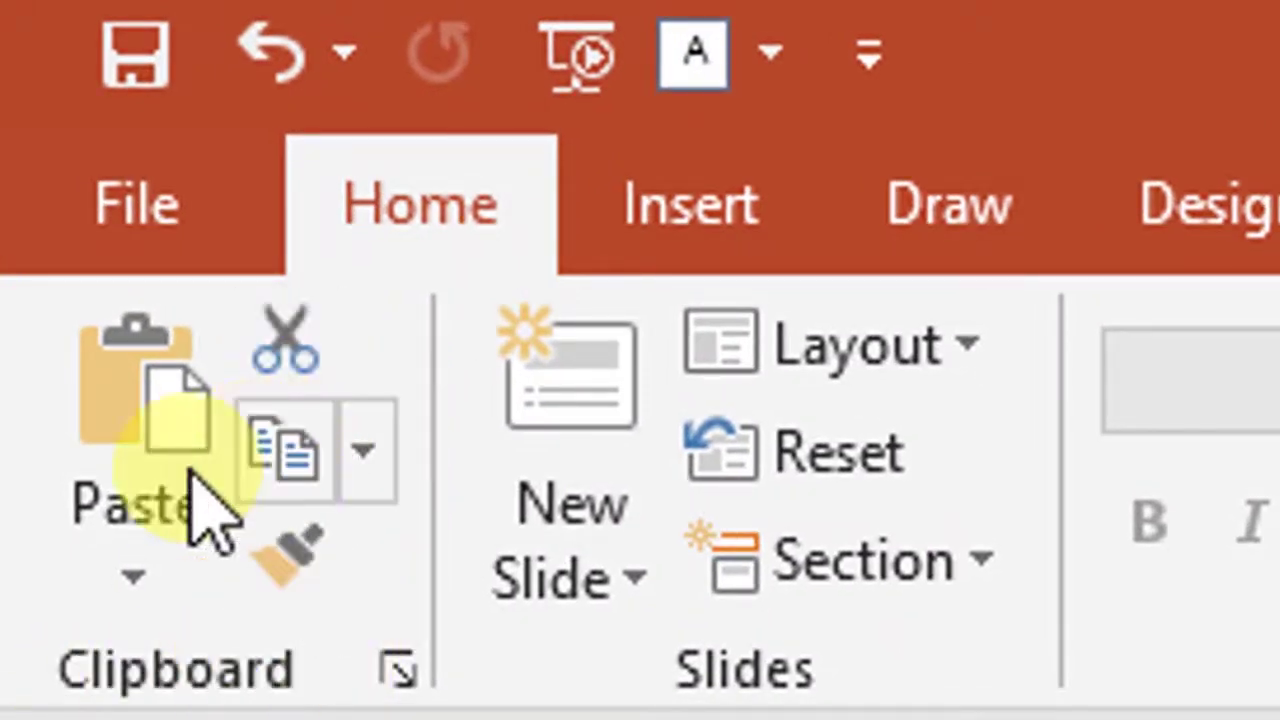
Step: Cut 'Clipboard' from the start of the title and paste it on a new line after 'painter.'
click(316, 555)
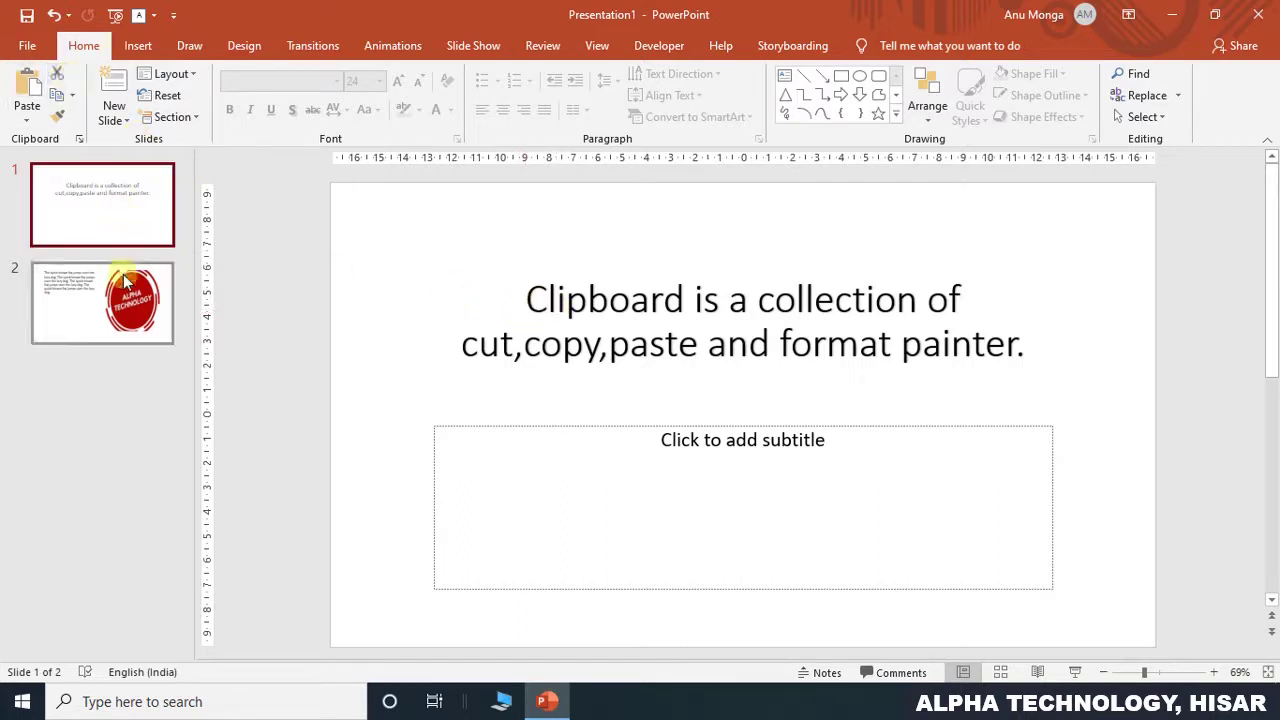
click(528, 300)
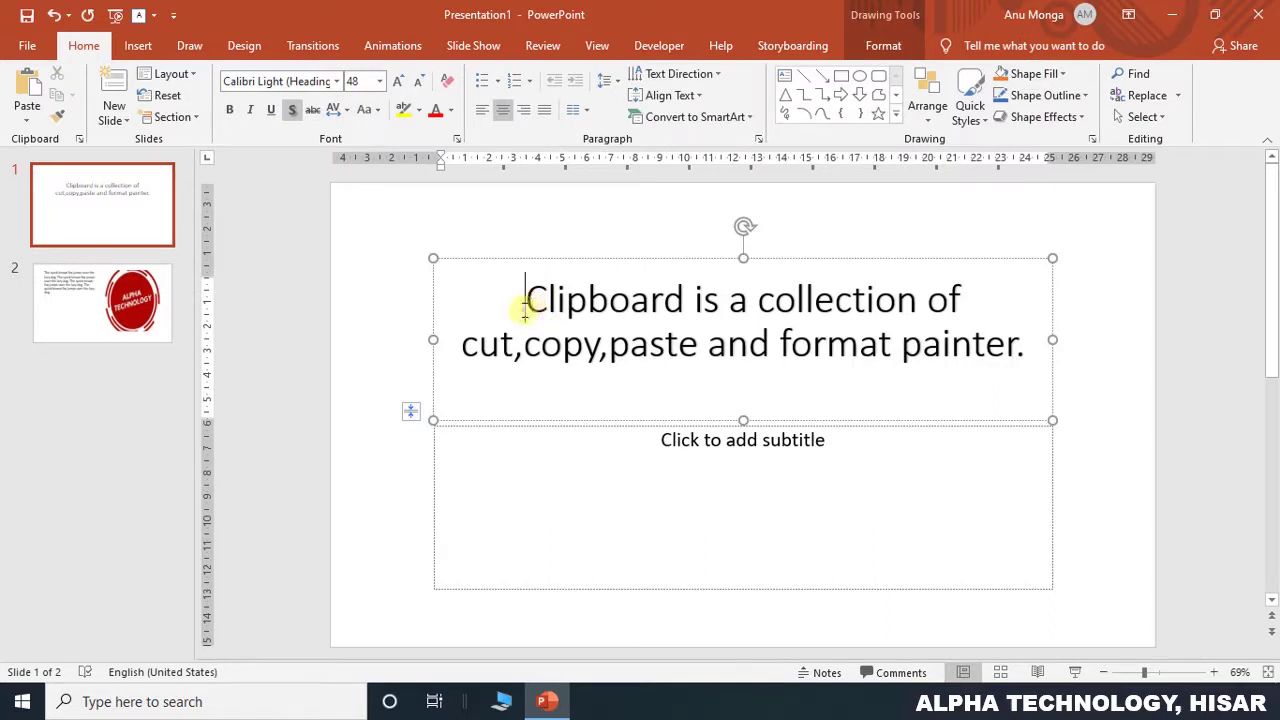
drag(524, 300, 686, 305)
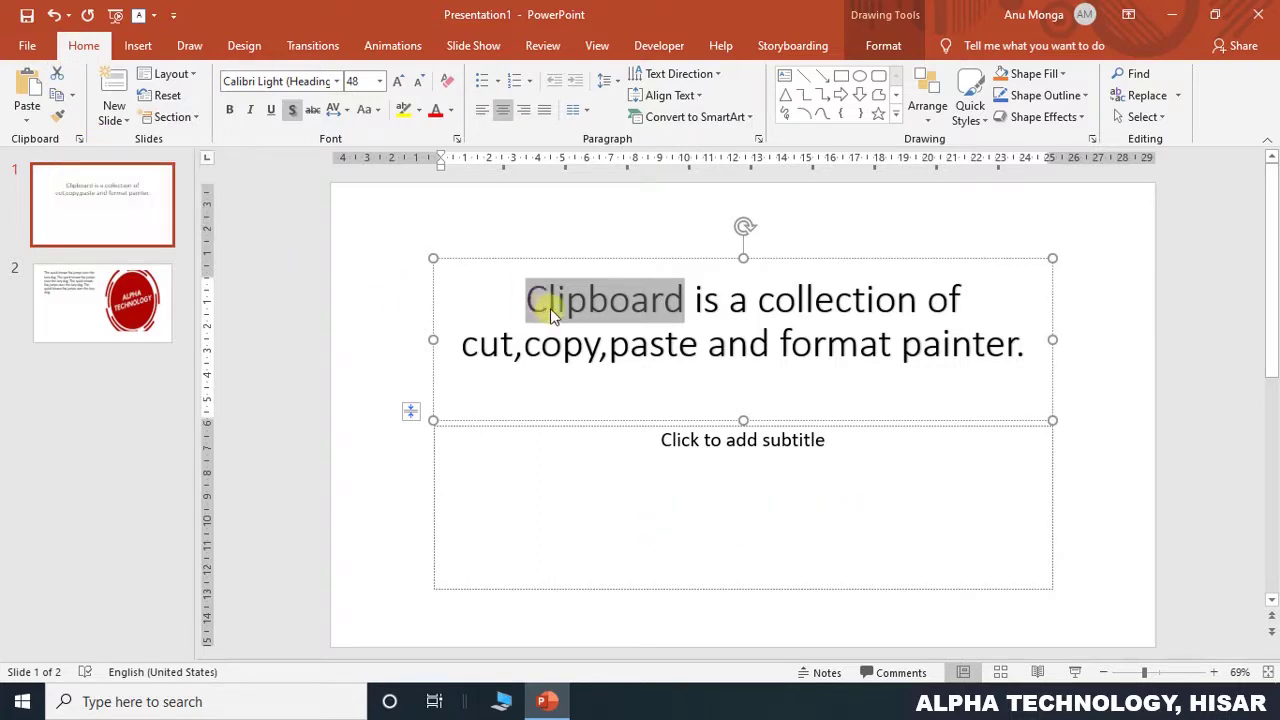
key(ctrl+x)
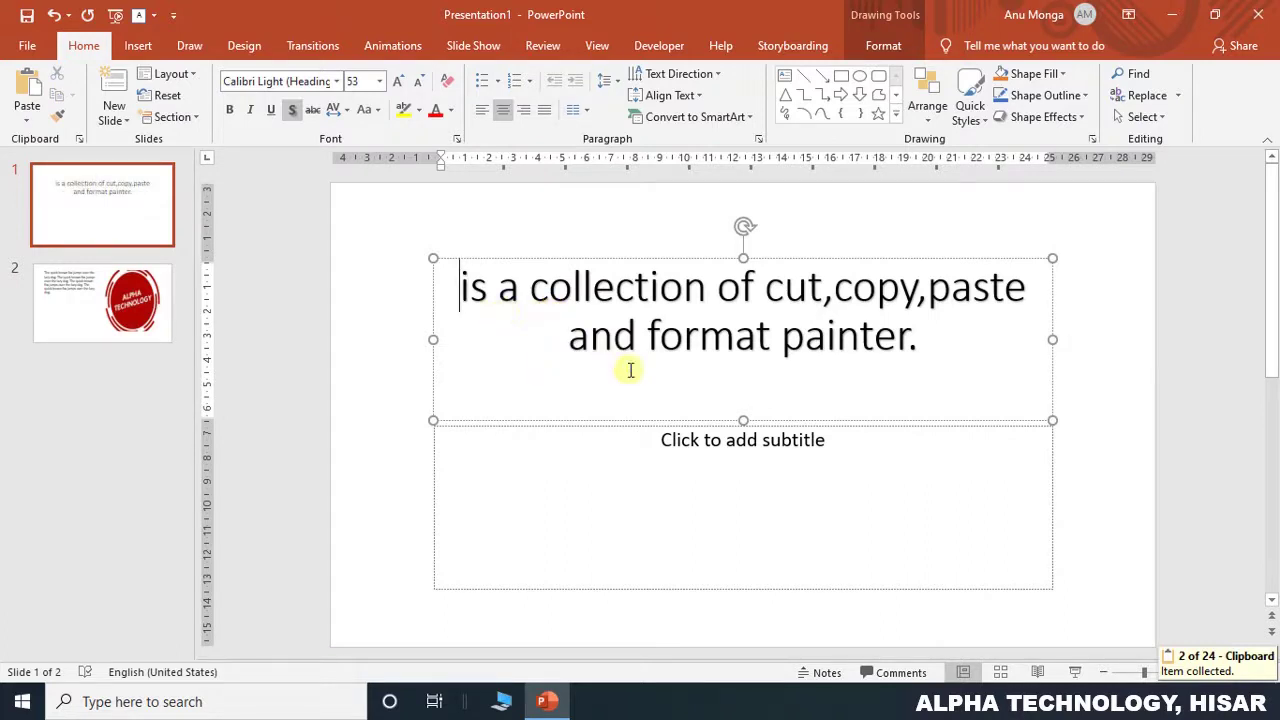
click(929, 342)
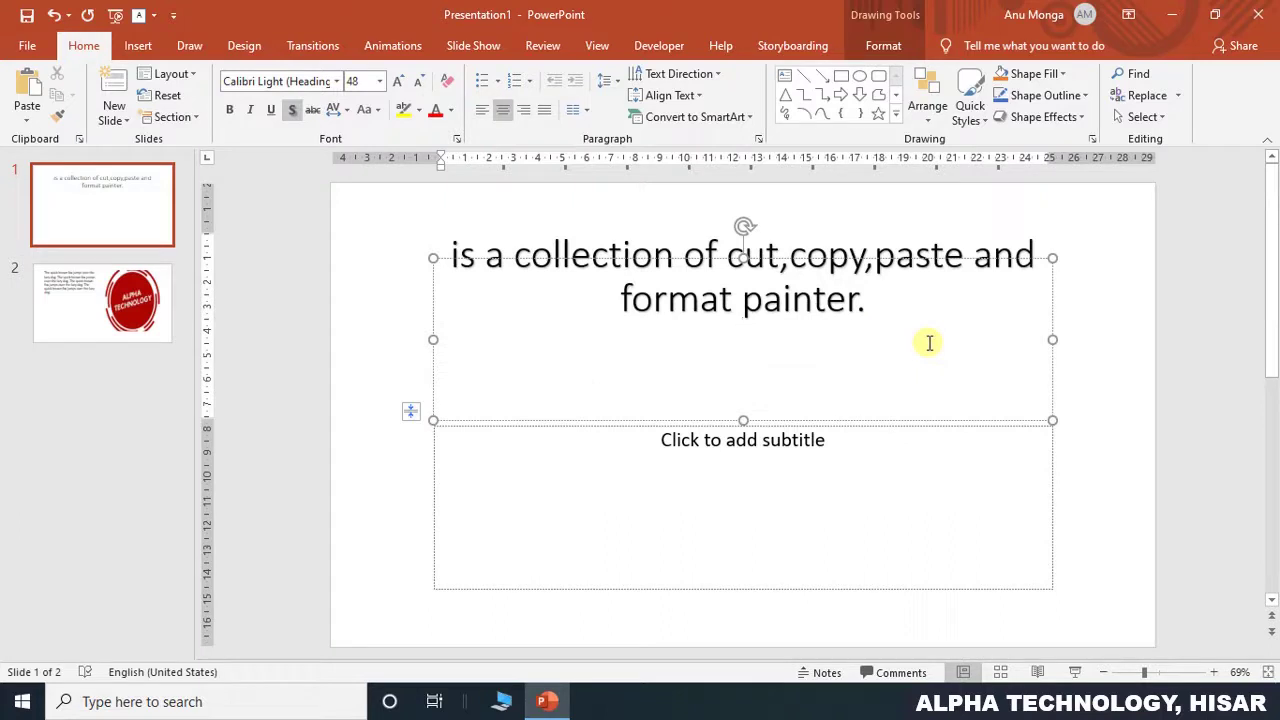
key(ctrl+v)
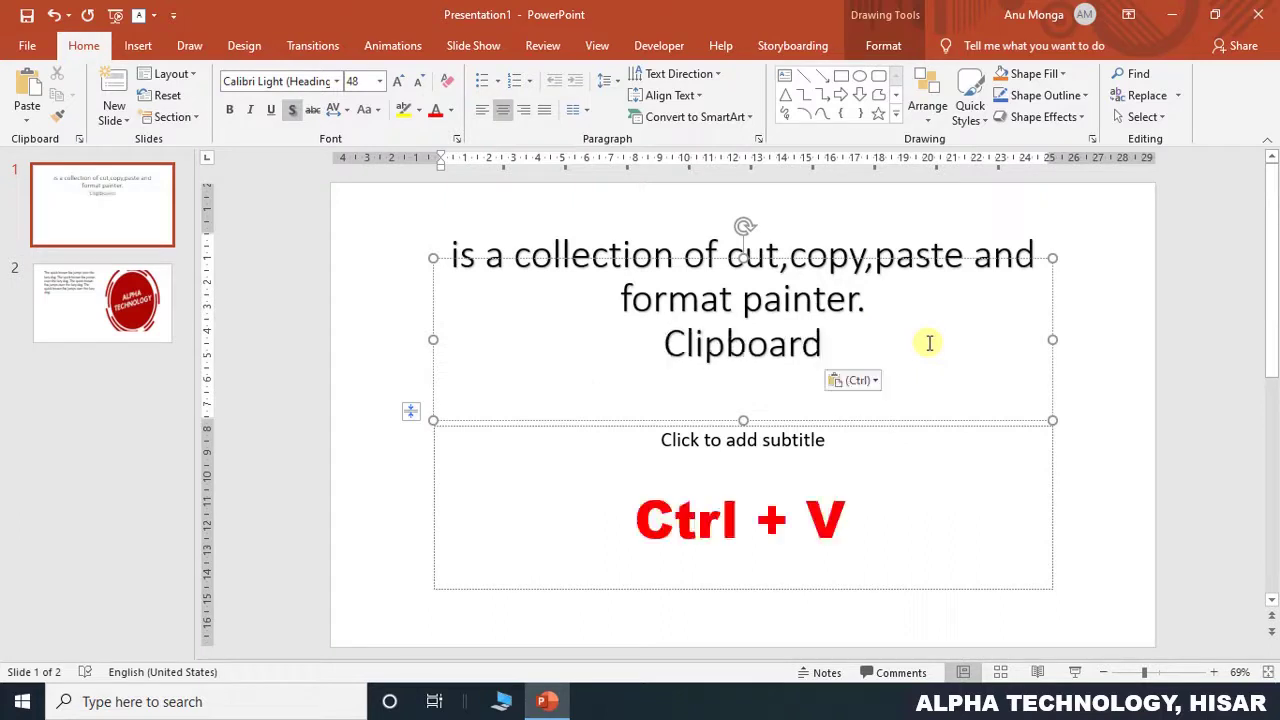
click(740, 256)
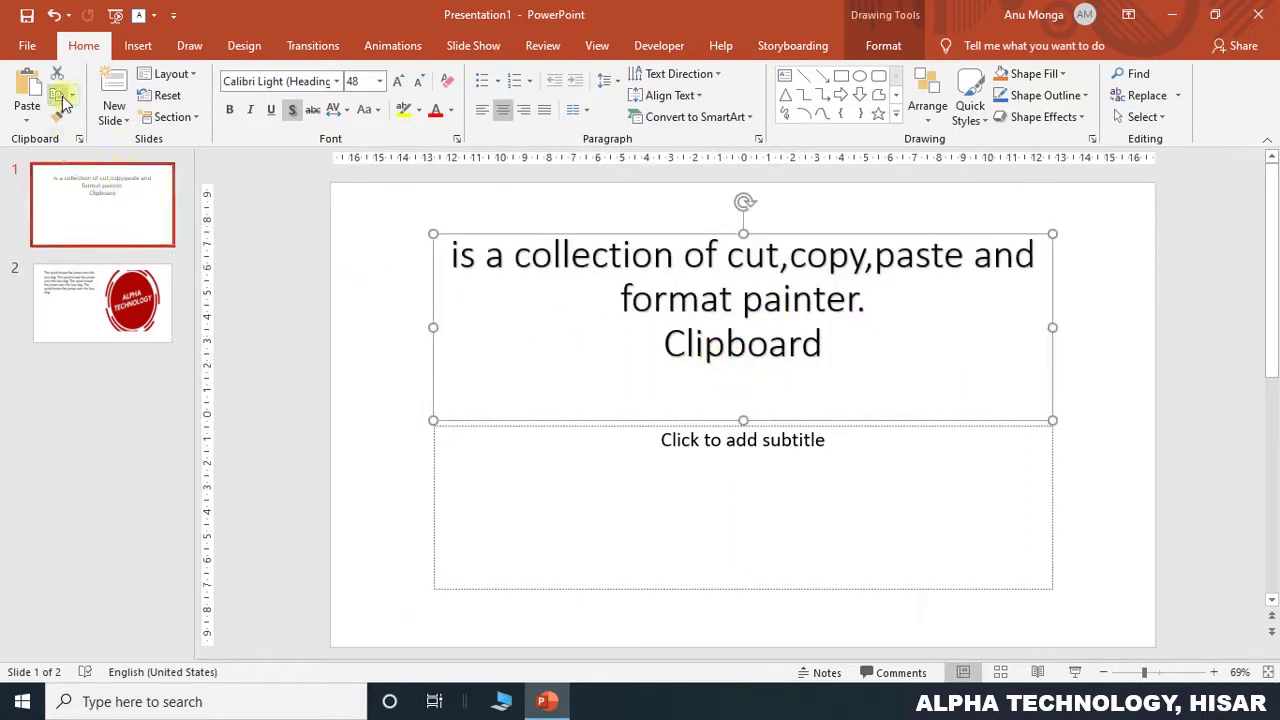
Step: Copy the last-line 'Clipboard' and paste it before 'is' at the start of the title
double_click(824, 345)
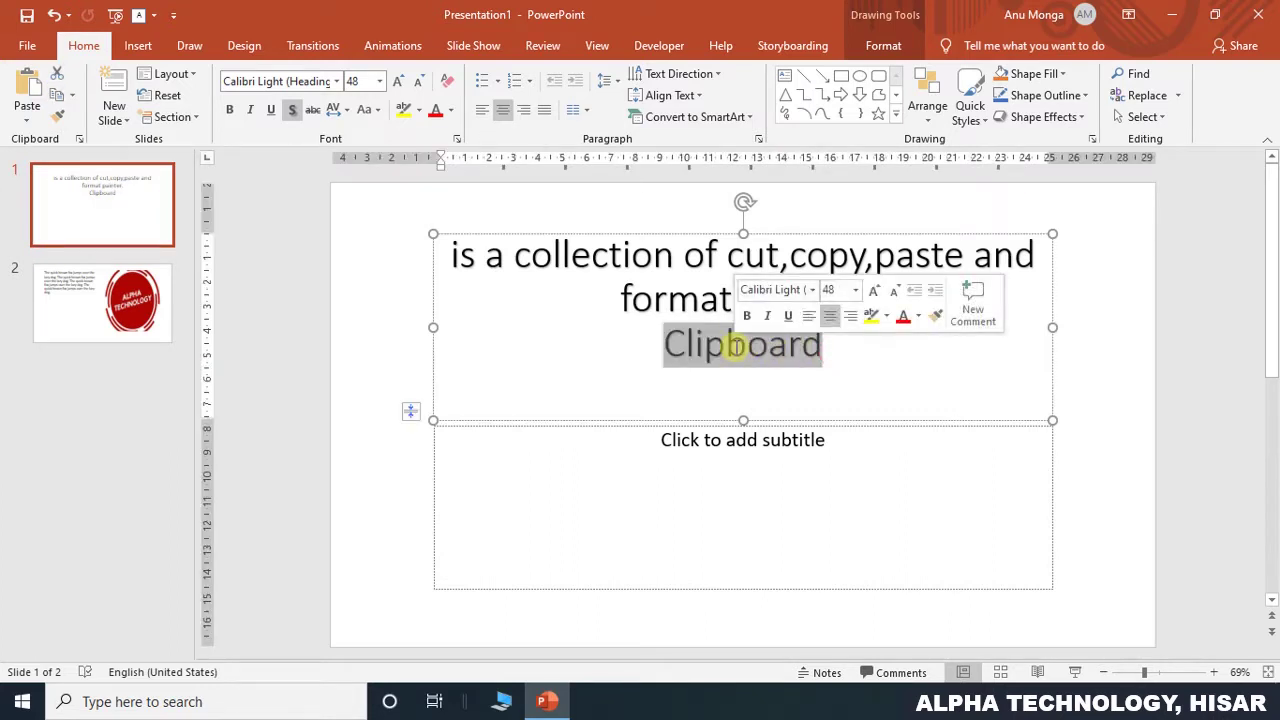
key(ctrl+c)
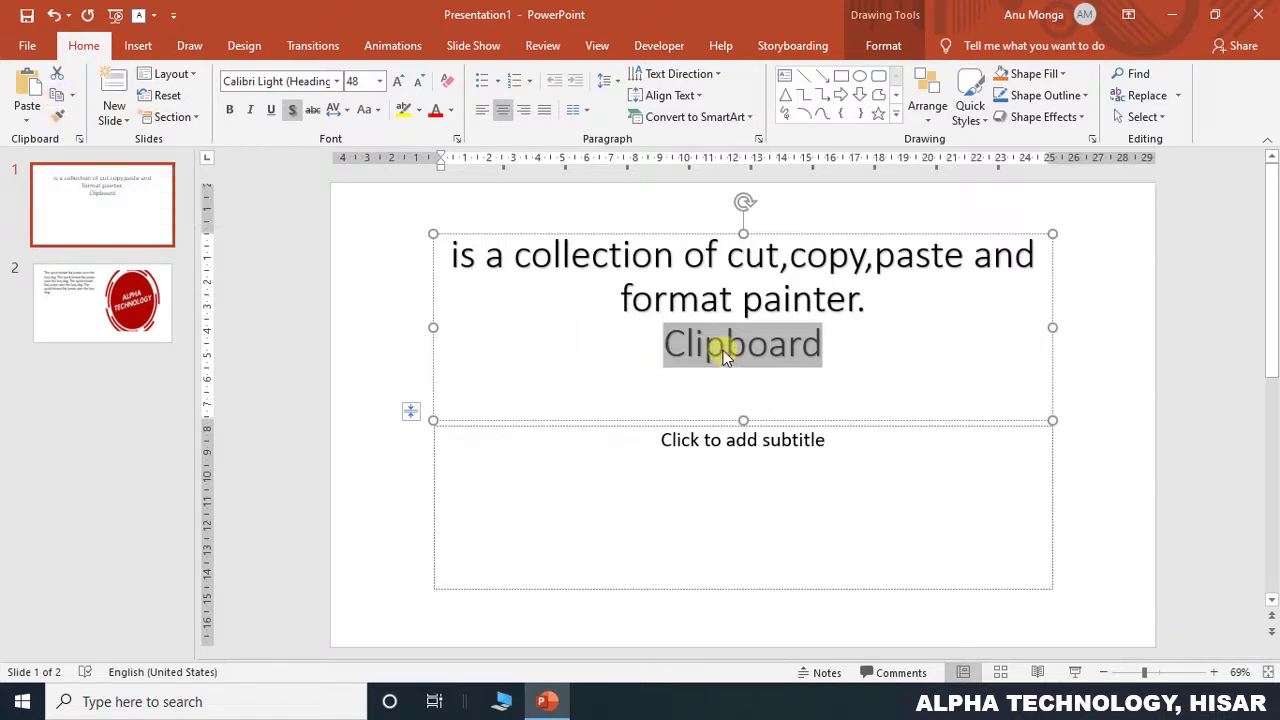
click(448, 255)
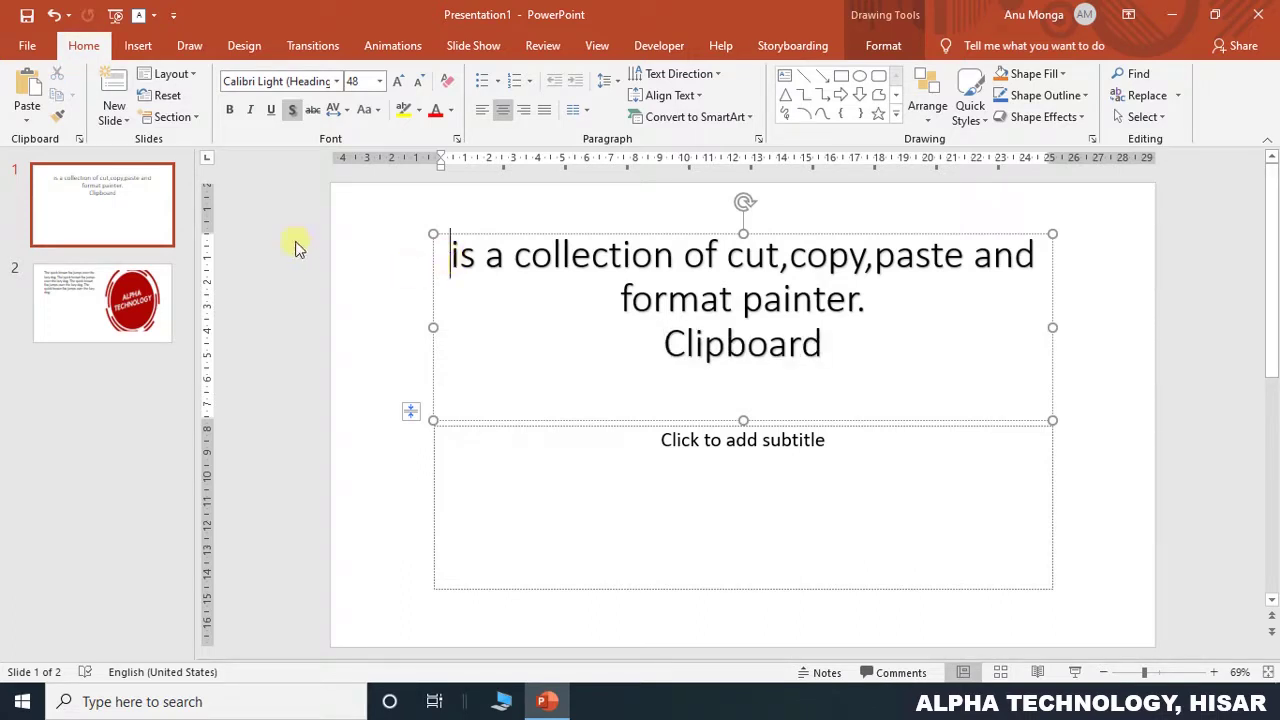
click(30, 105)
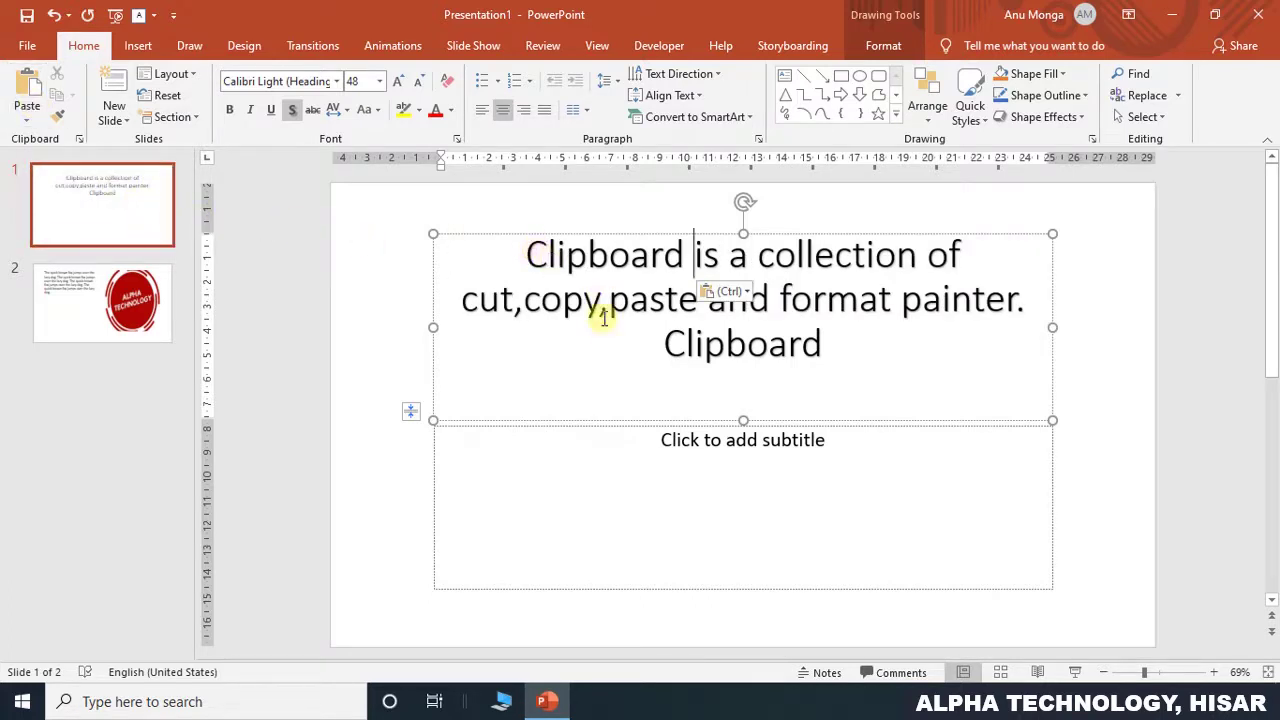
click(606, 358)
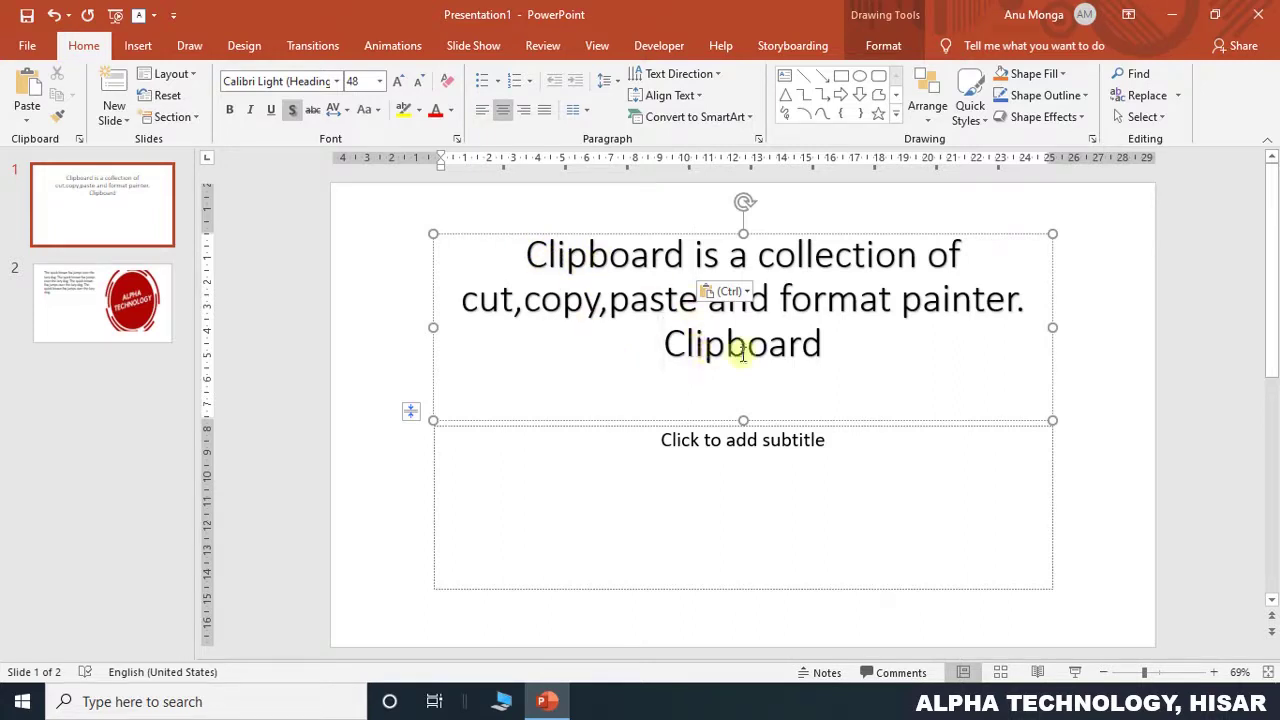
shift+click(822, 342)
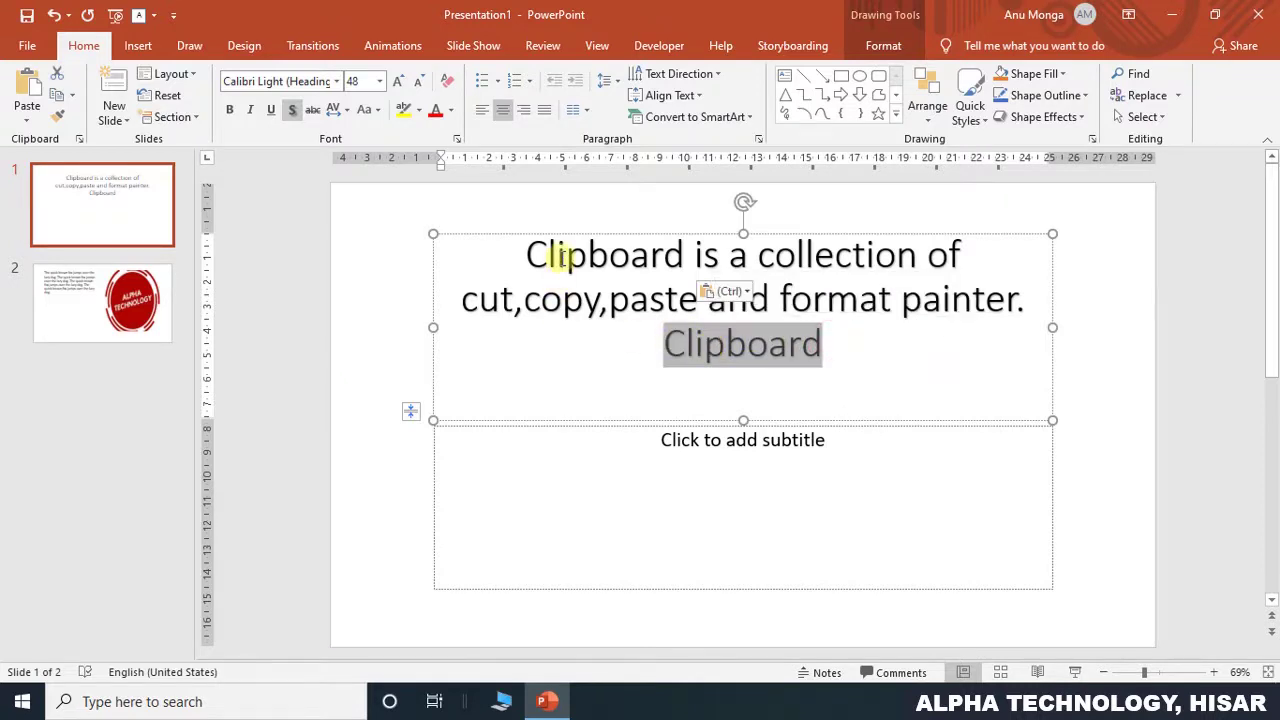
click(849, 346)
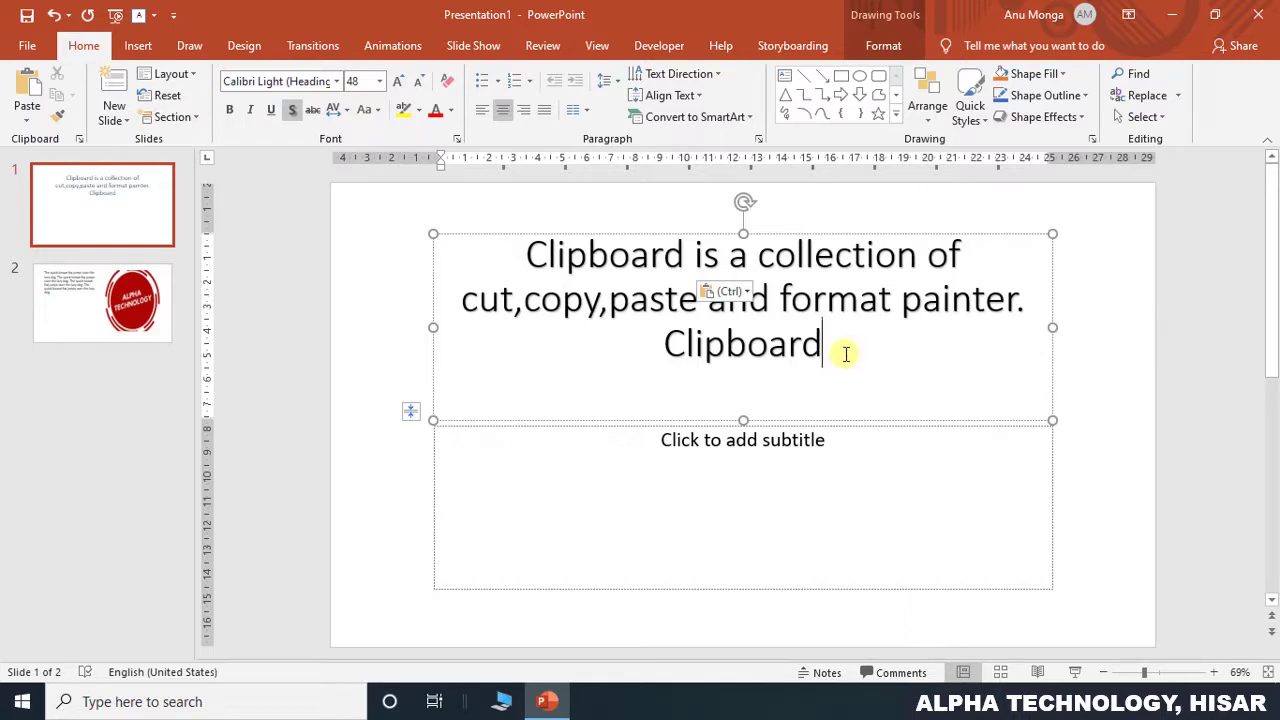
Step: Delete the quick brown fox entry from the clipboard history, keeping the two Clipboard items
click(78, 140)
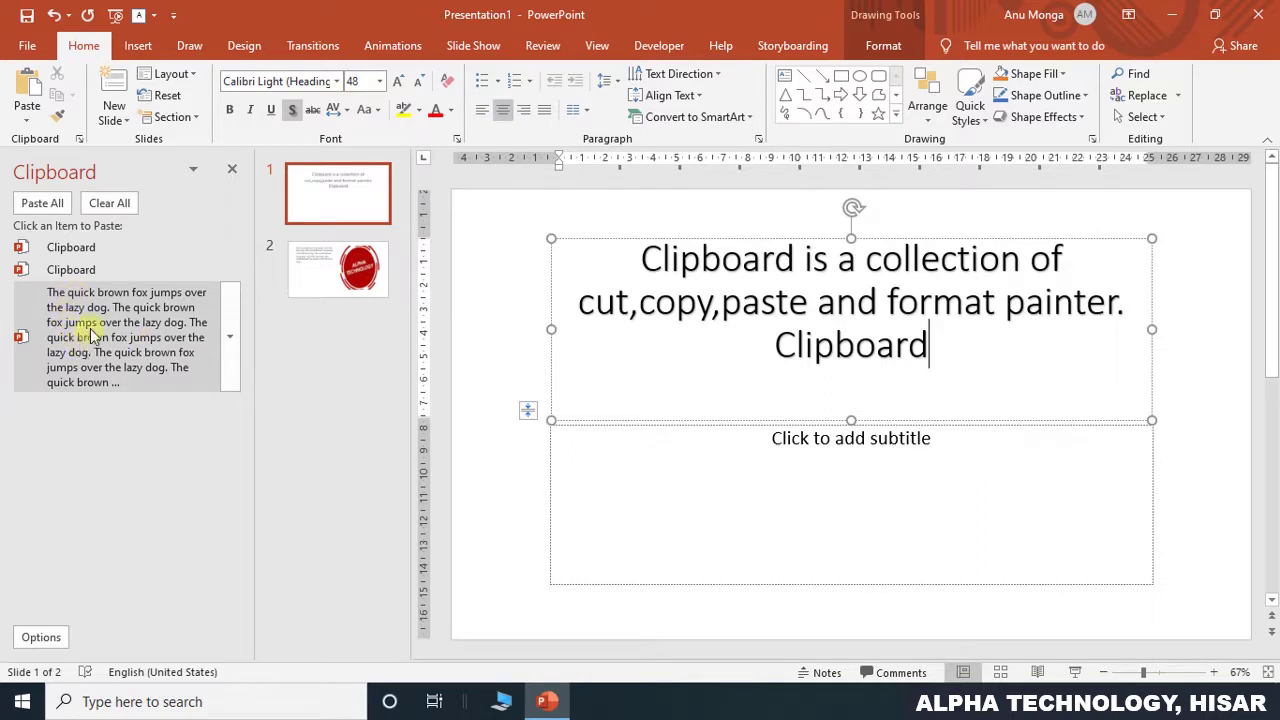
click(231, 337)
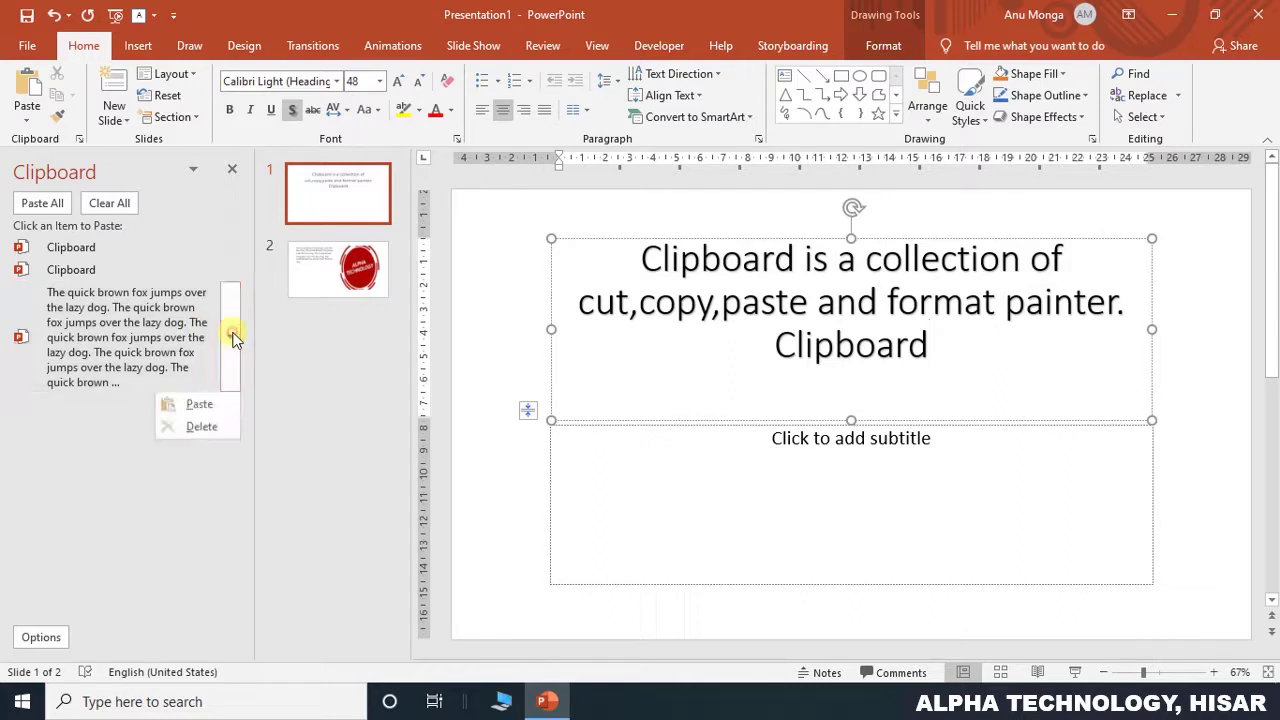
click(202, 428)
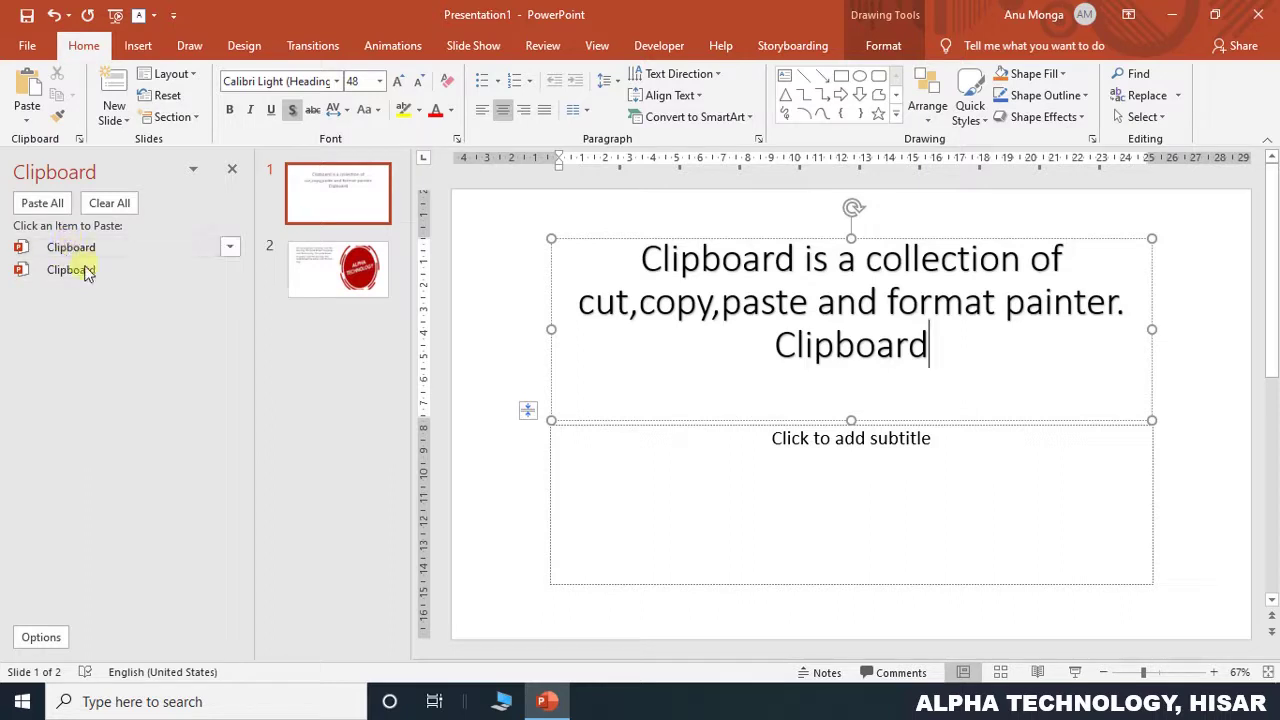
click(716, 444)
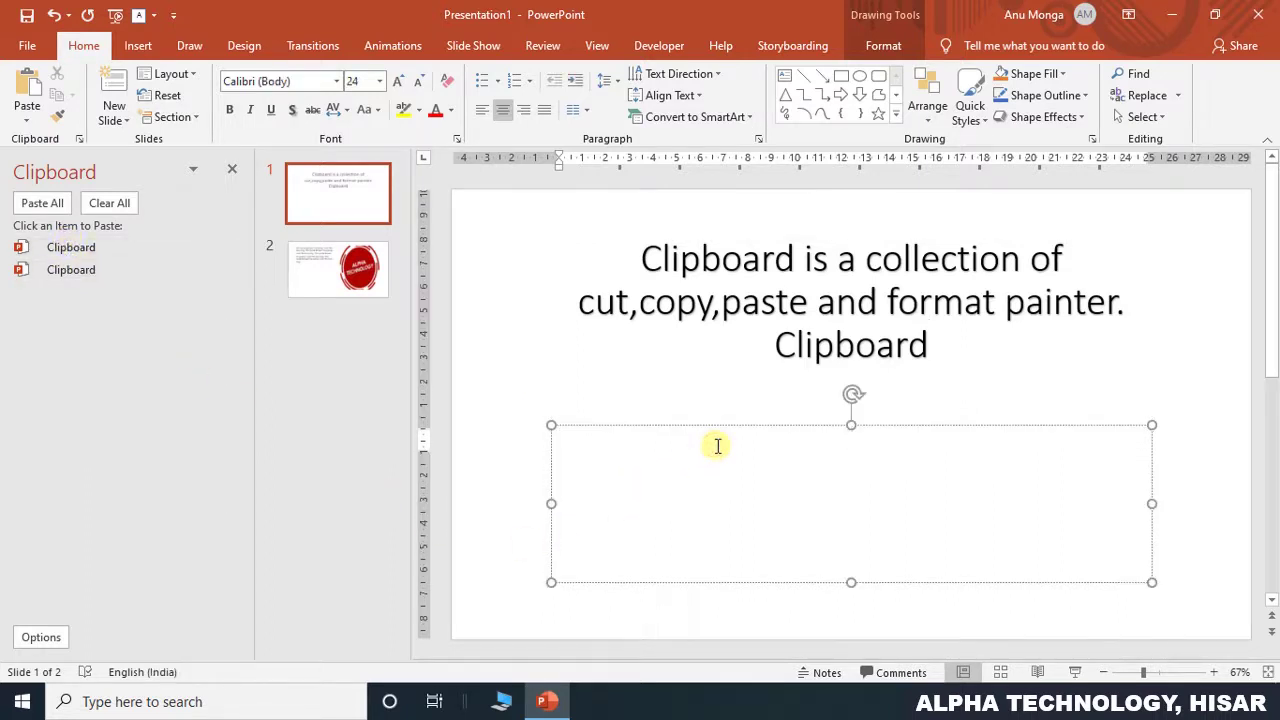
Step: Paste all clipboard items into the subtitle as 'Clipboard Clipboard', then clear and close the pane
click(57, 215)
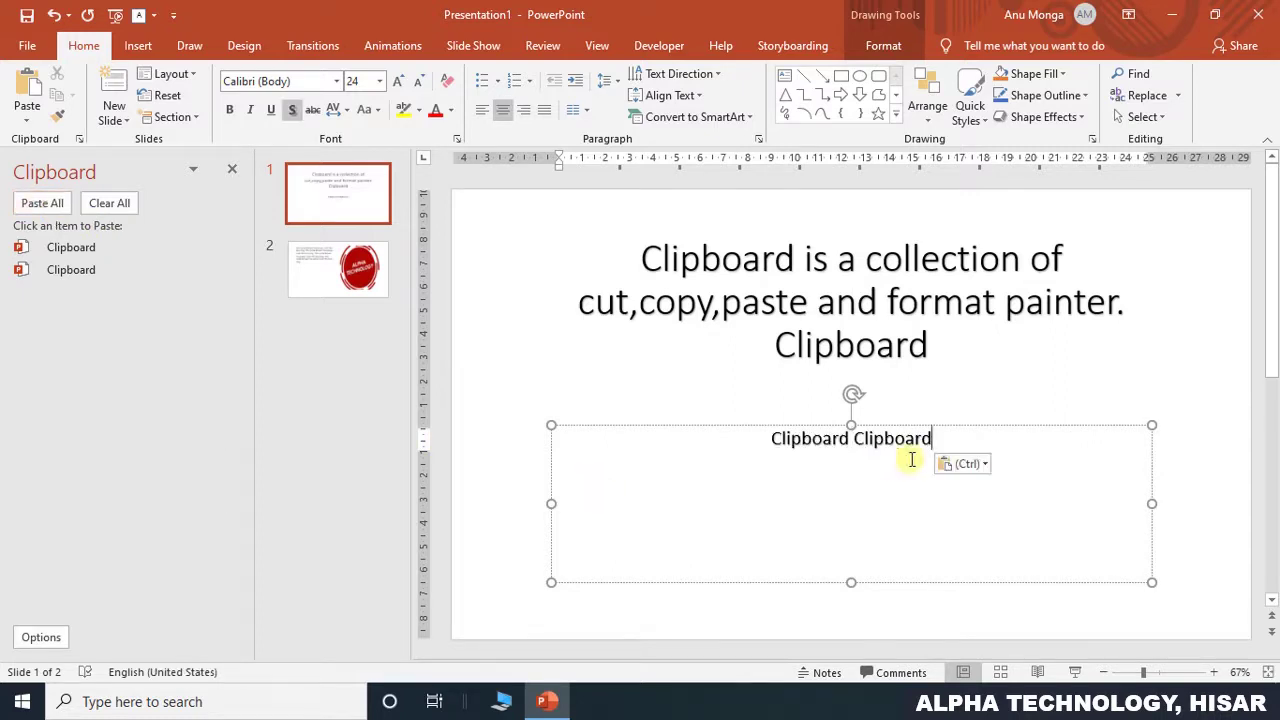
click(100, 206)
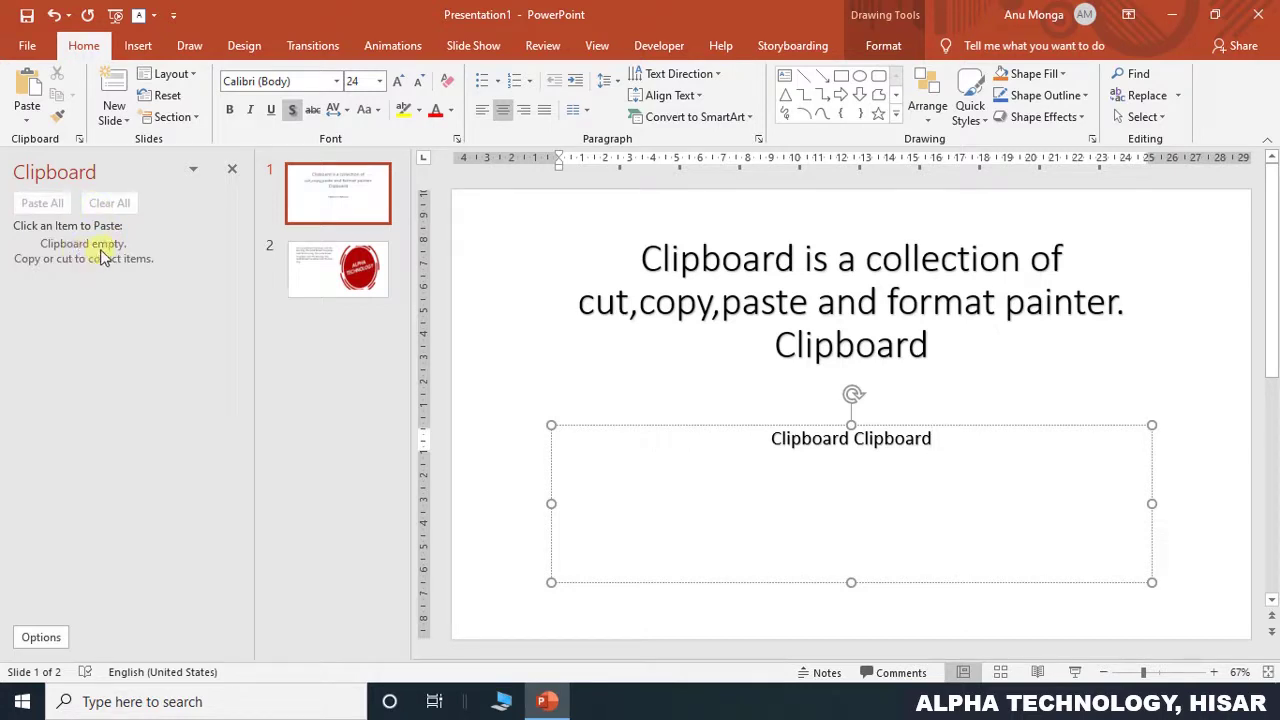
key(Tab)
click(236, 172)
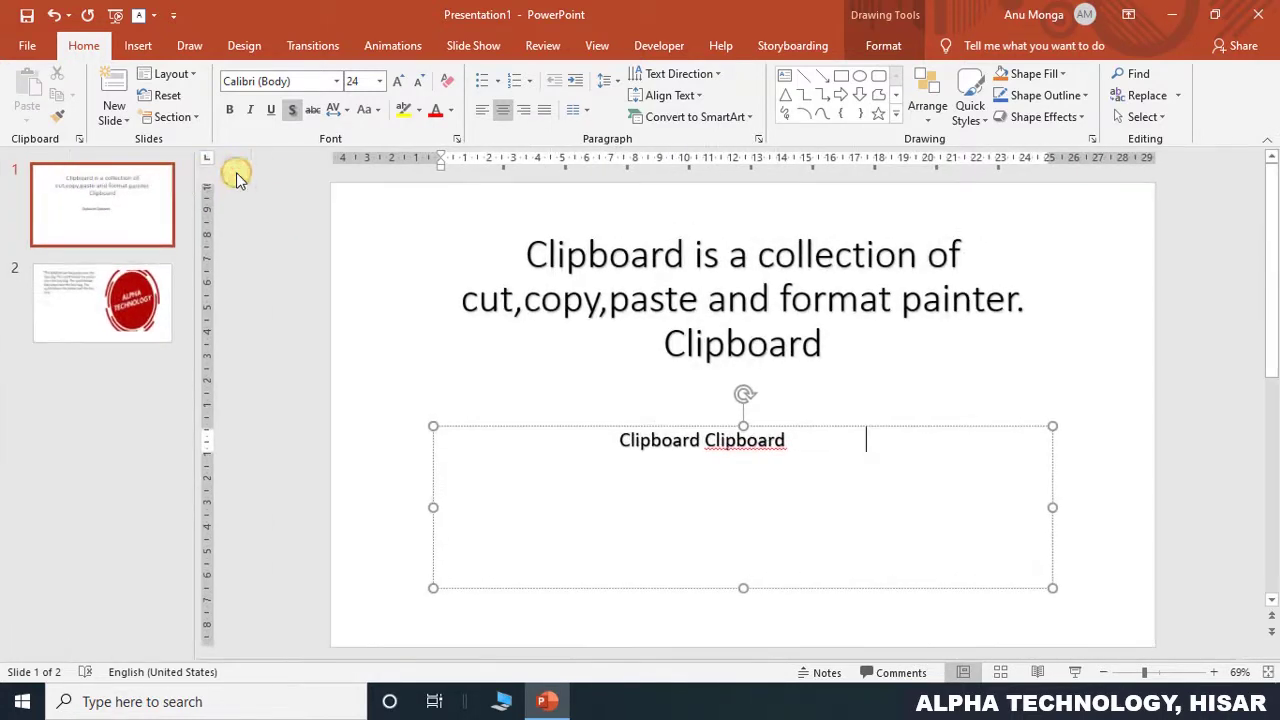
Step: Remove the title's last Clipboard line, make the title bold, italic and red, and copy it
click(829, 350)
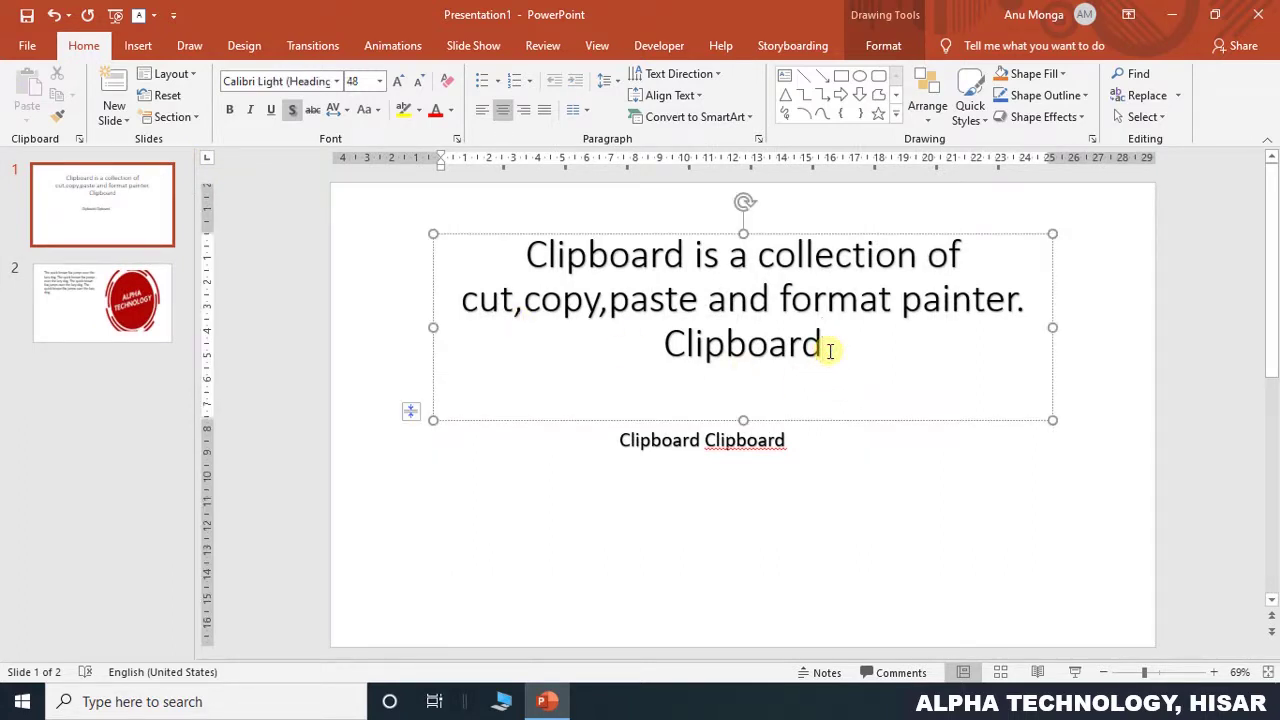
key(BackSpace)
key(BackSpace)
key(BackSpace)
key(BackSpace)
key(BackSpace)
key(BackSpace)
key(BackSpace)
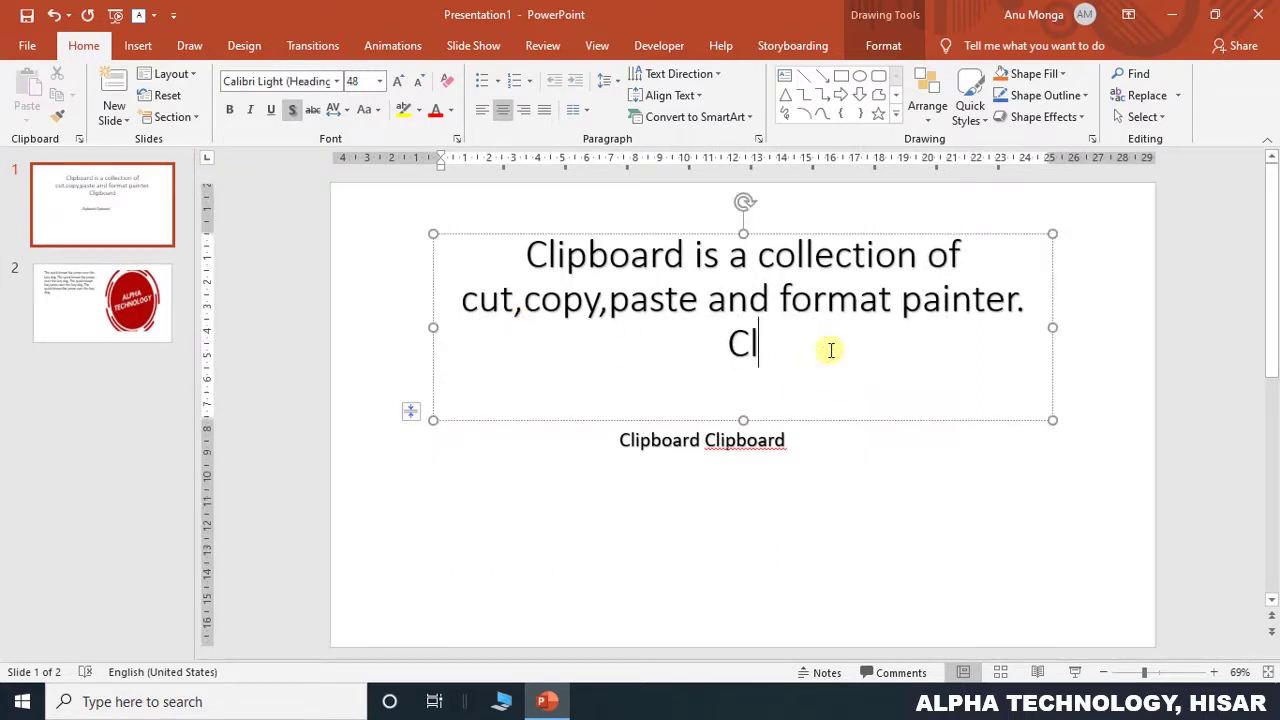
key(BackSpace)
key(BackSpace)
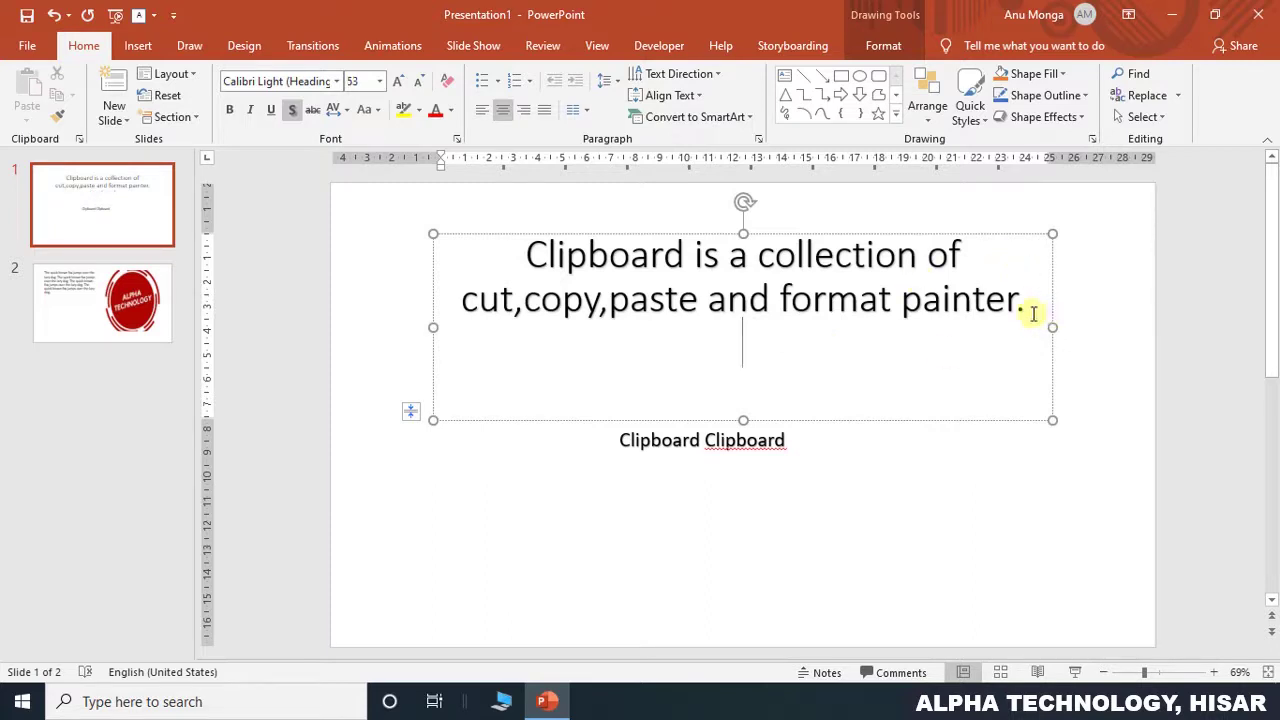
mouse_move(1030, 310)
mouse_down()
mouse_move(880, 310)
mouse_move(491, 257)
mouse_up()
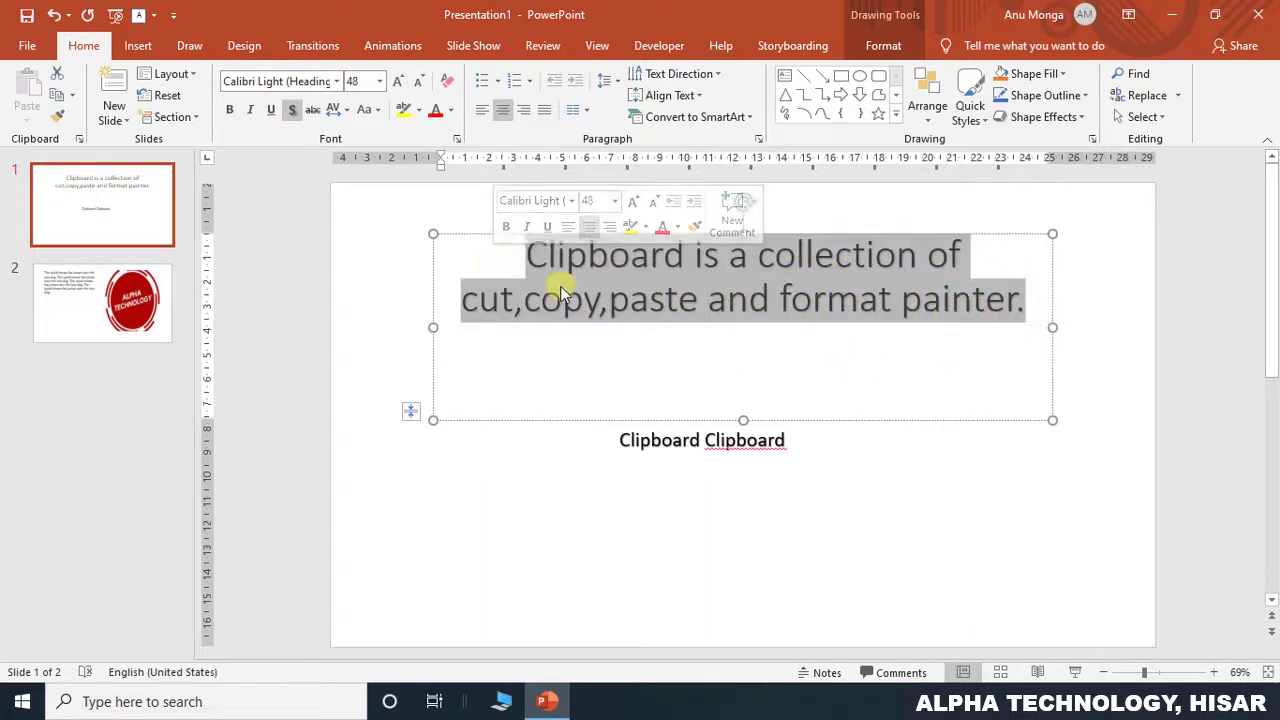
click(233, 115)
click(250, 110)
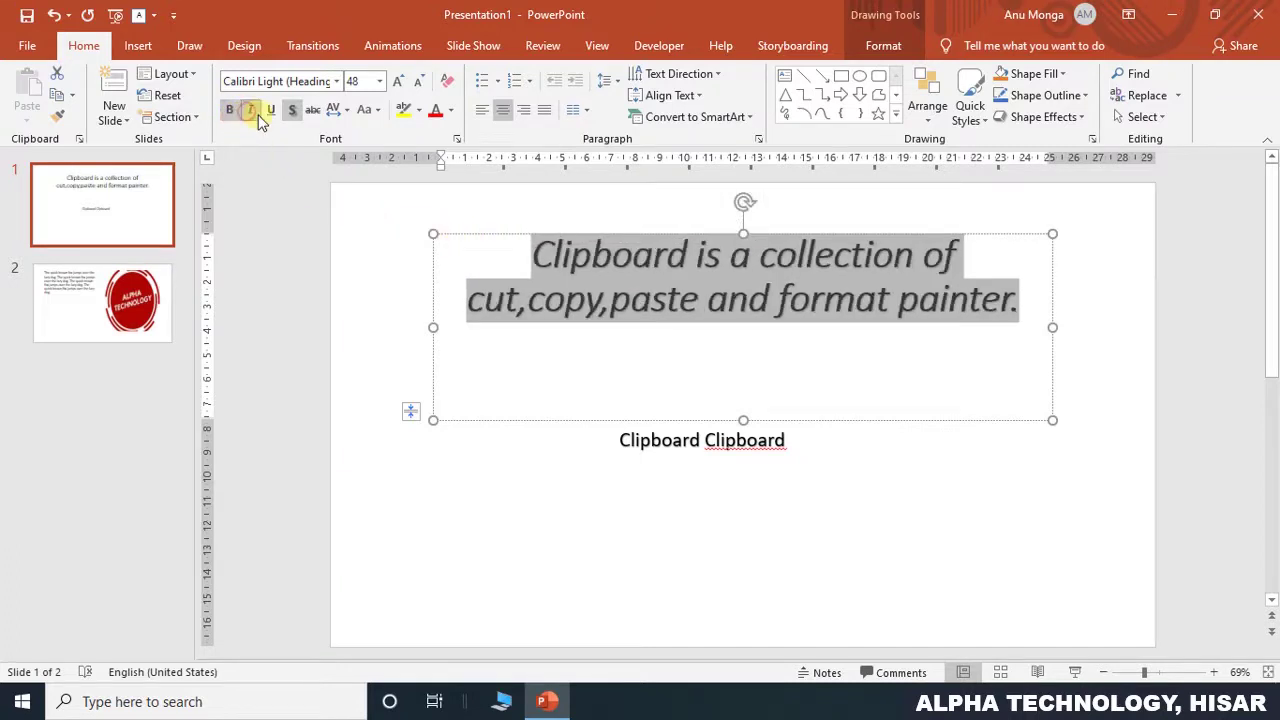
click(437, 113)
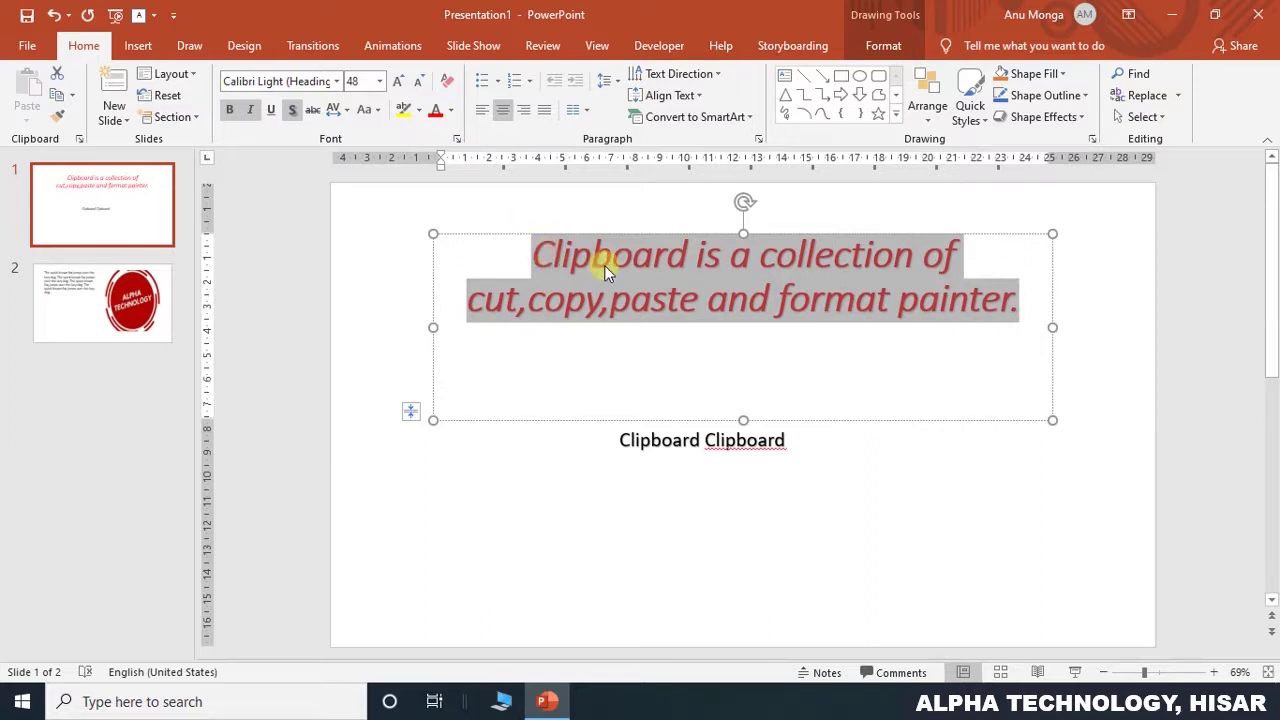
key(ctrl+c)
Step: Erase the 'Clipboard Clipboard' subtitle text, leaving an empty text box
click(793, 445)
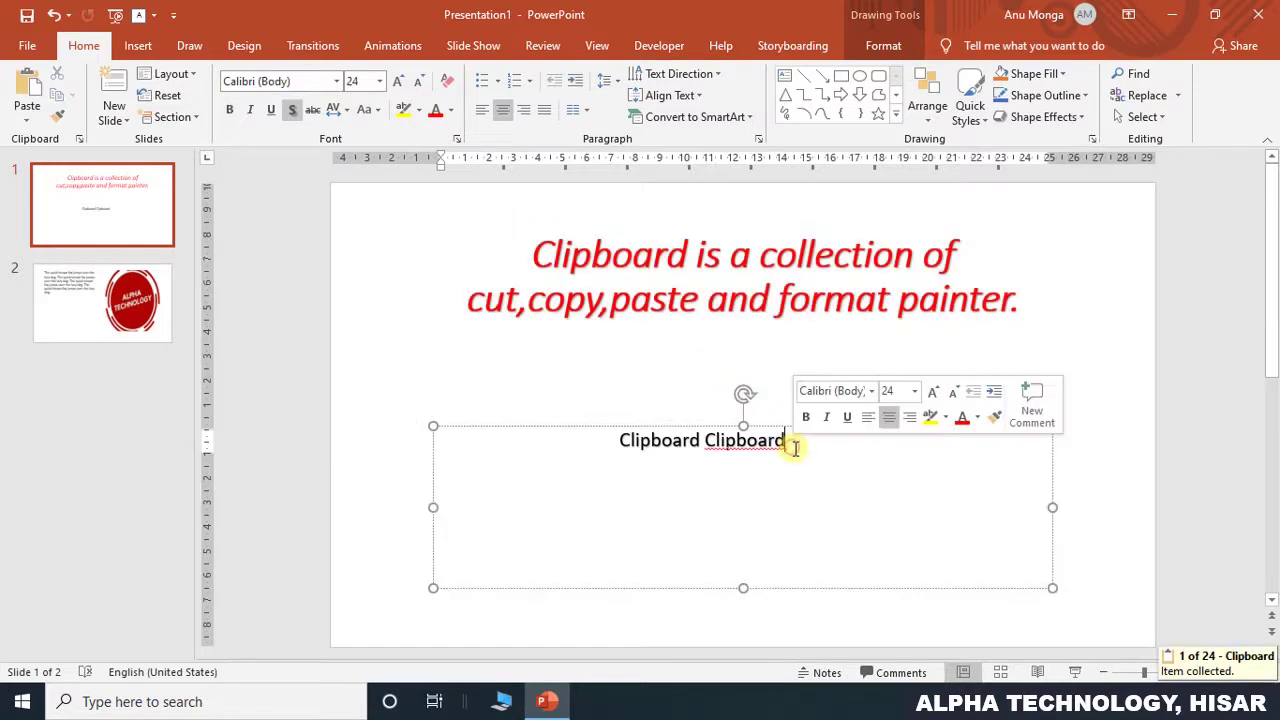
key(BackSpace)
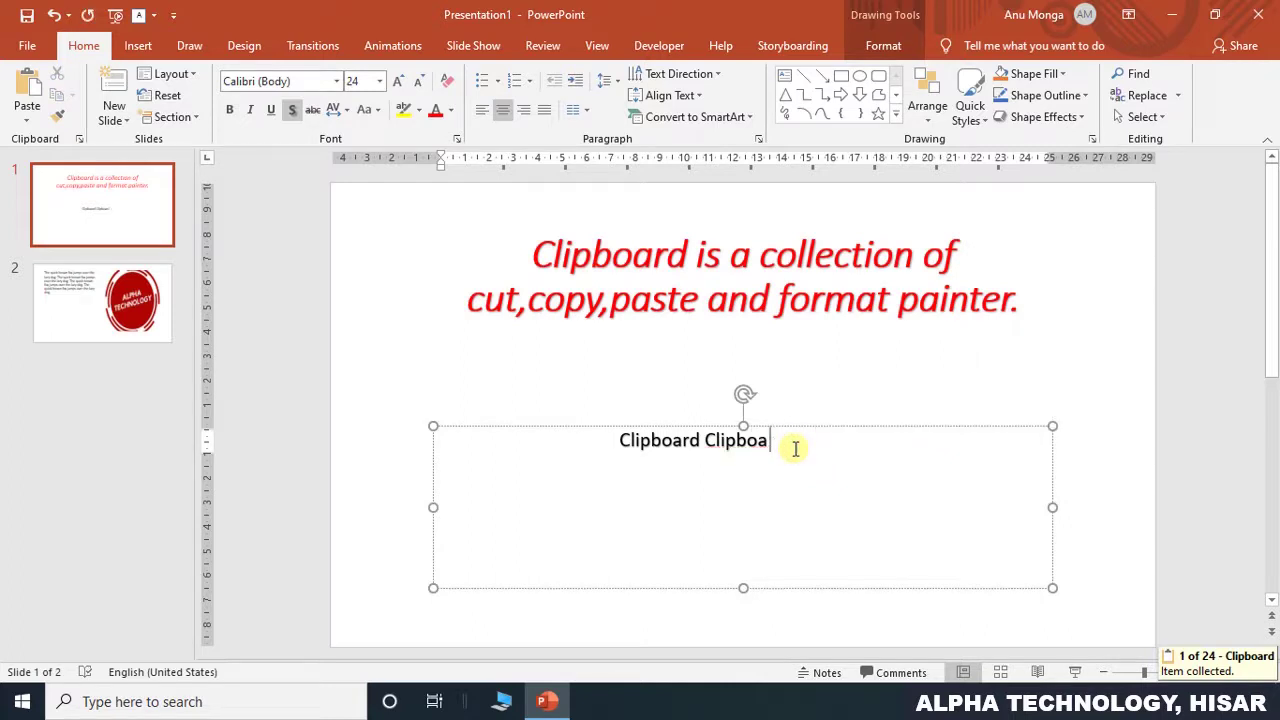
key(BackSpace)
key(BackSpace)
key(BackSpace)
key(BackSpace)
key(BackSpace)
key(BackSpace)
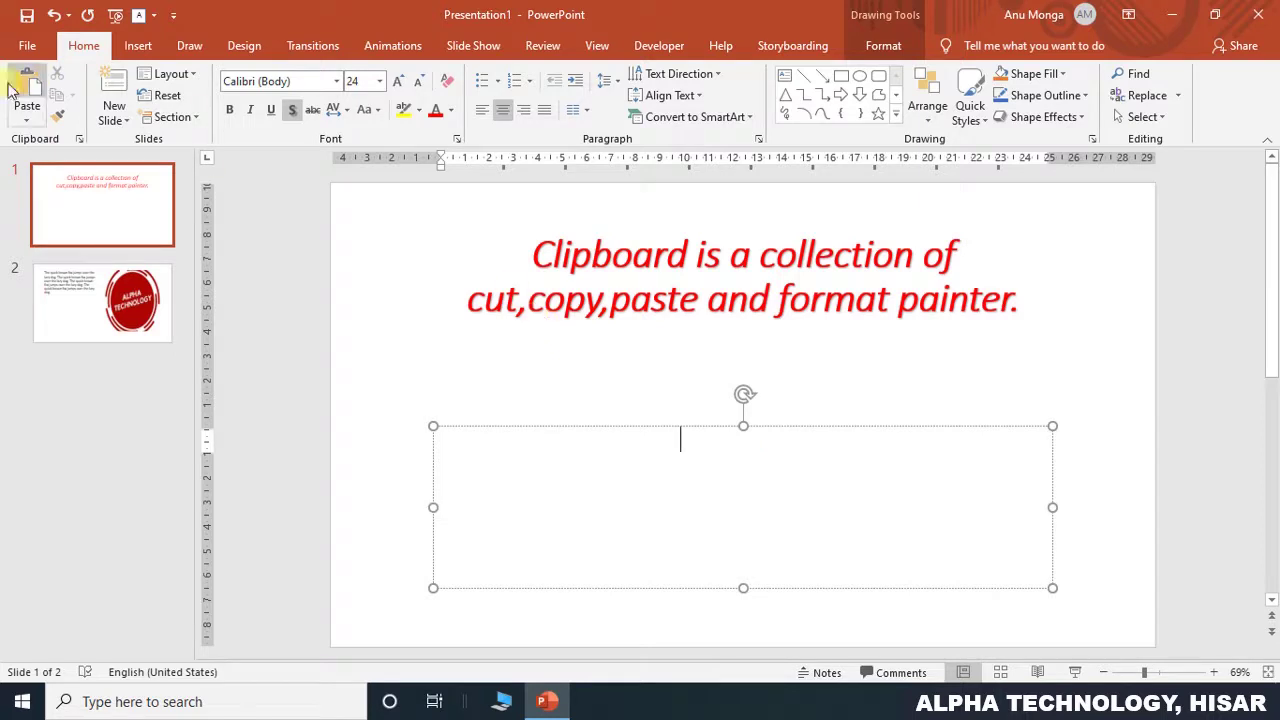
Step: Paste the copied red italic title onto slide 1 as a picture
click(27, 123)
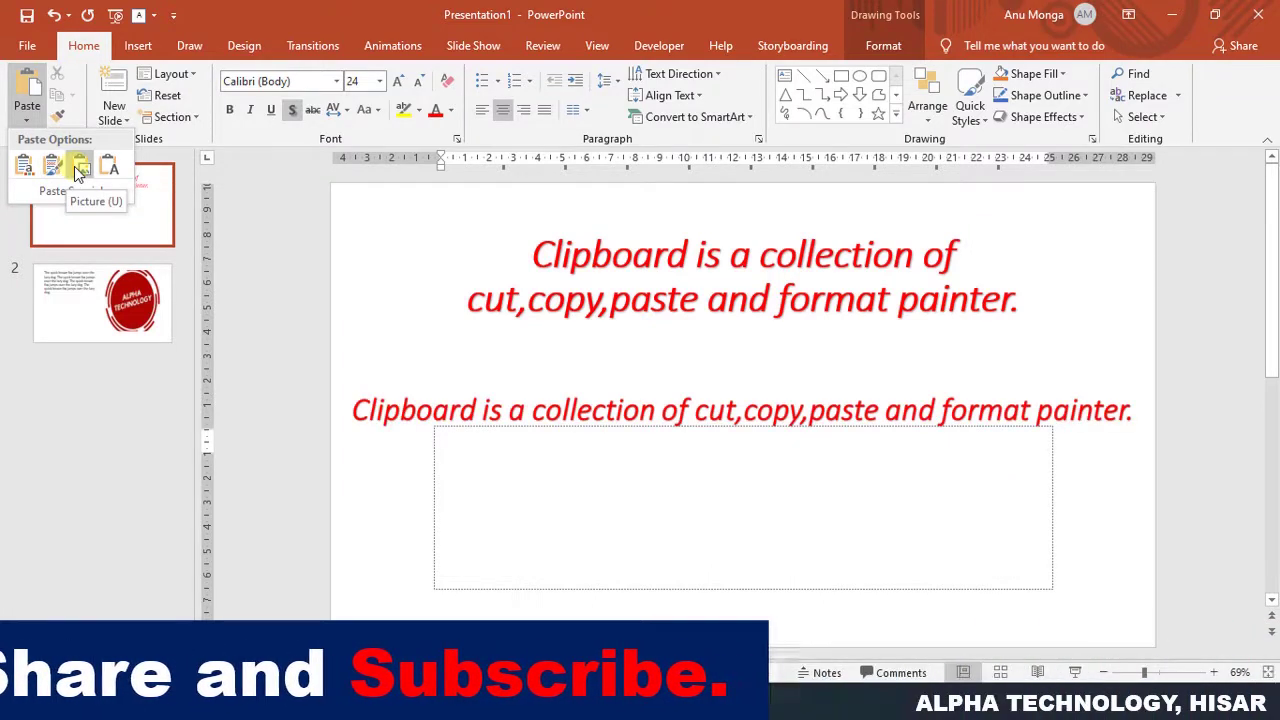
click(75, 167)
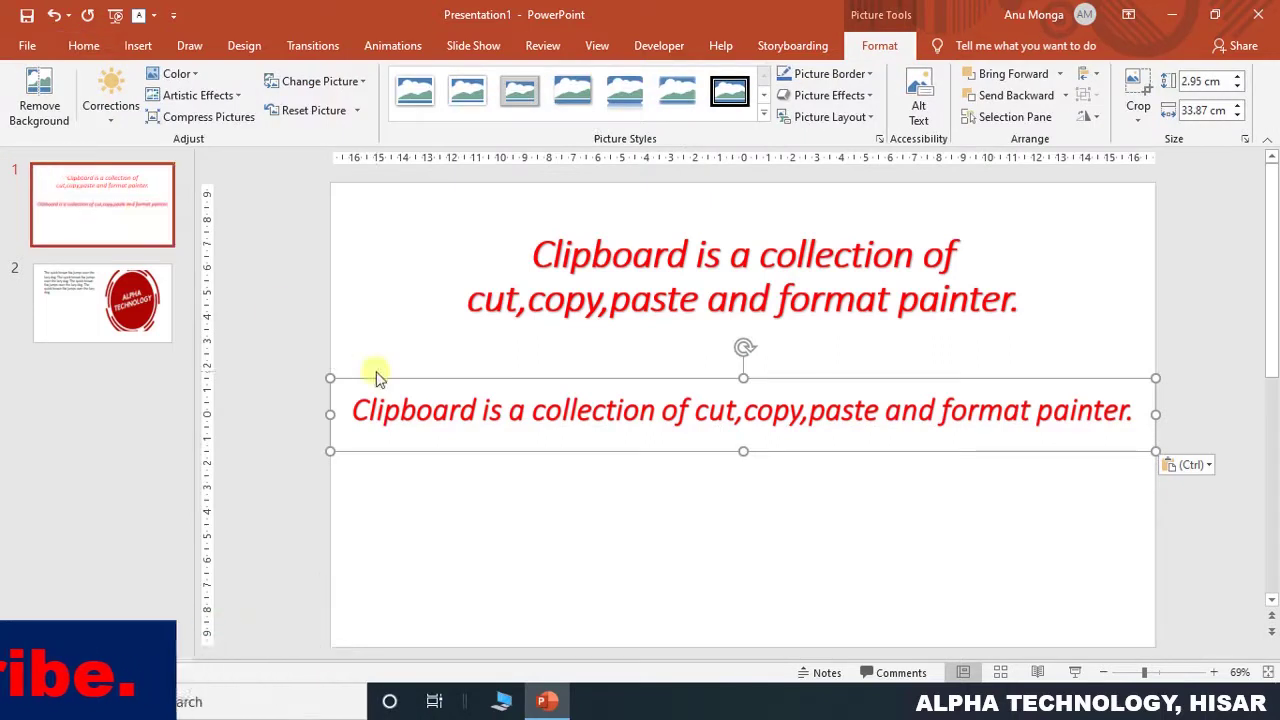
Step: Position the title picture beneath the title, browsing picture styles without applying one
mouse_move(389, 377)
mouse_down()
mouse_move(415, 397)
mouse_move(426, 381)
mouse_move(423, 392)
mouse_up()
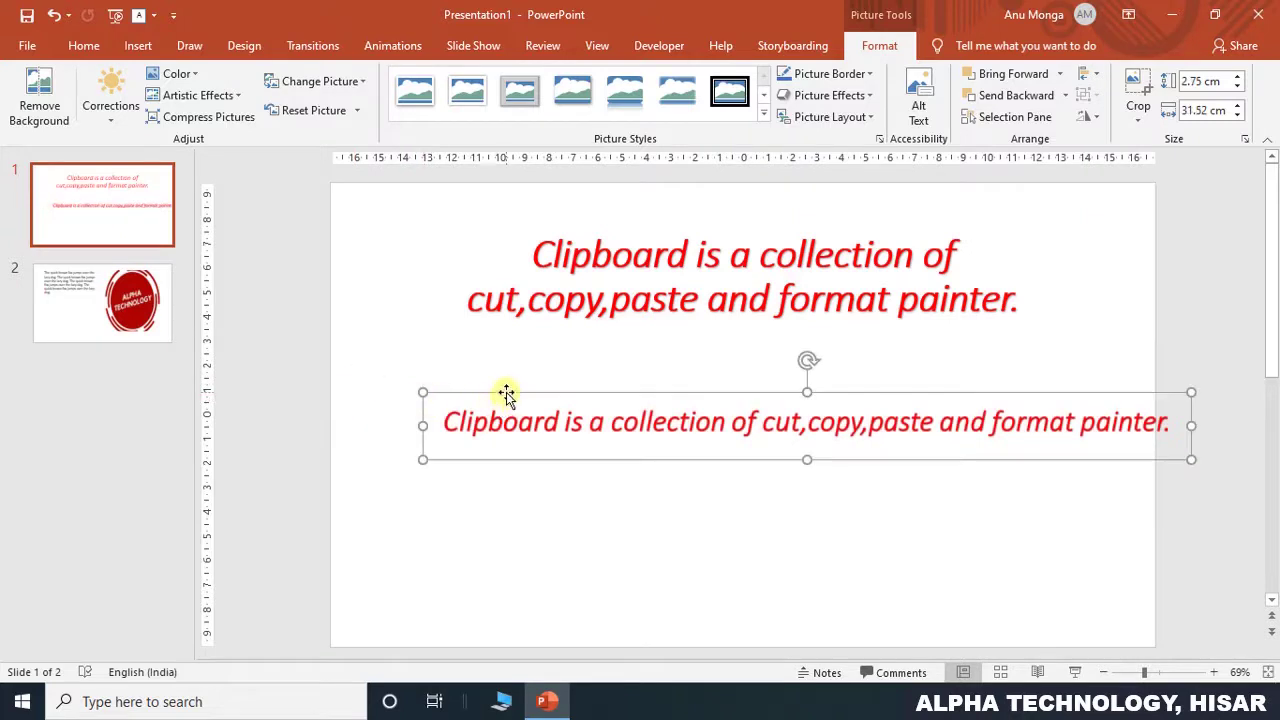
drag(506, 393, 453, 393)
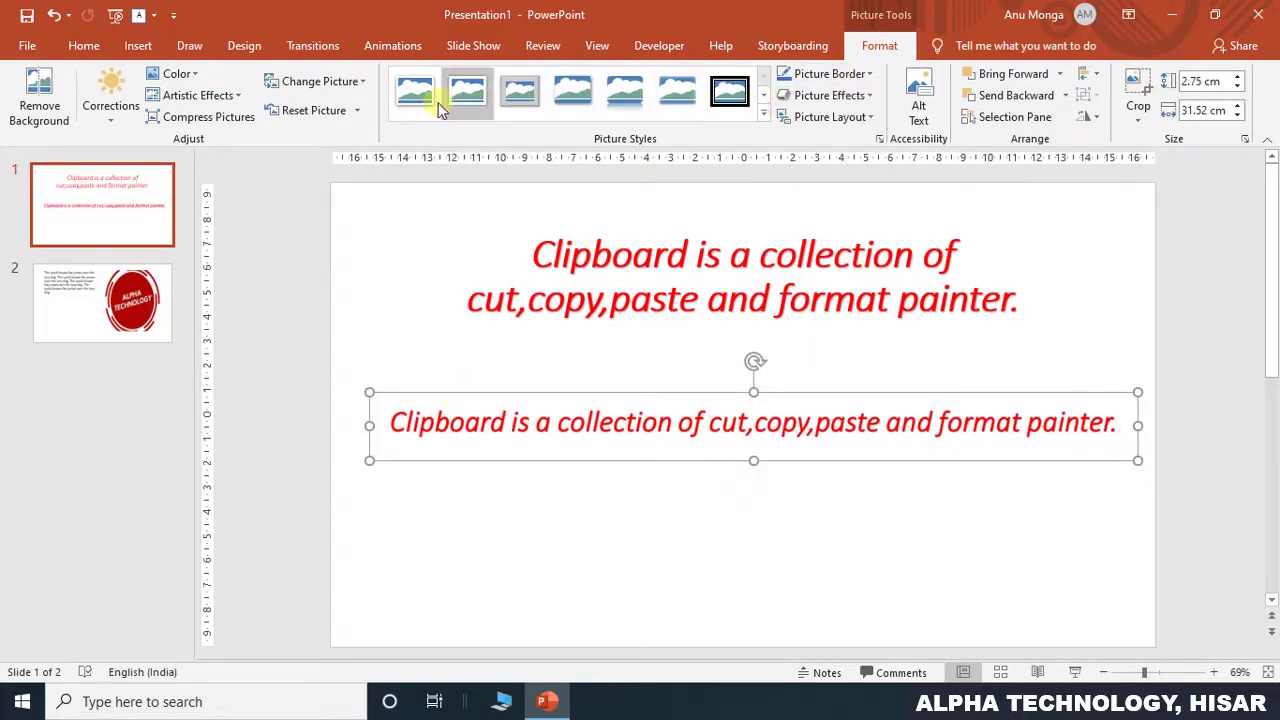
click(762, 118)
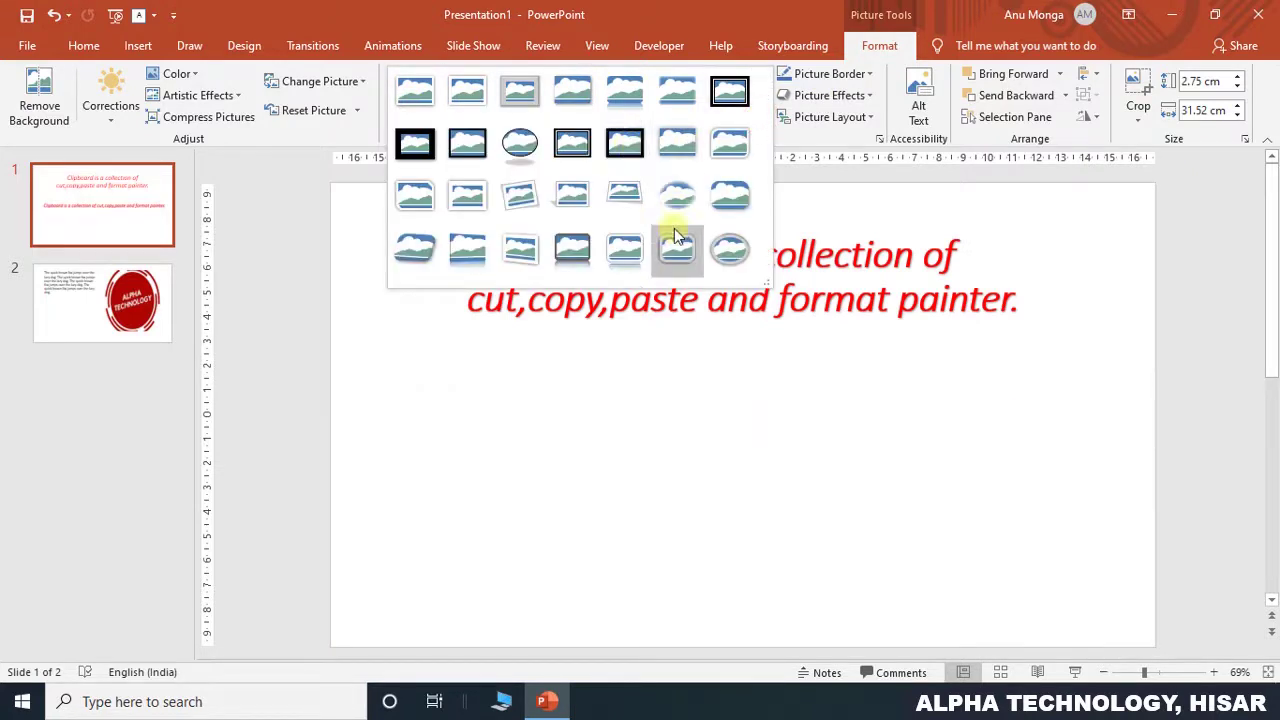
click(795, 215)
key(ctrl+z)
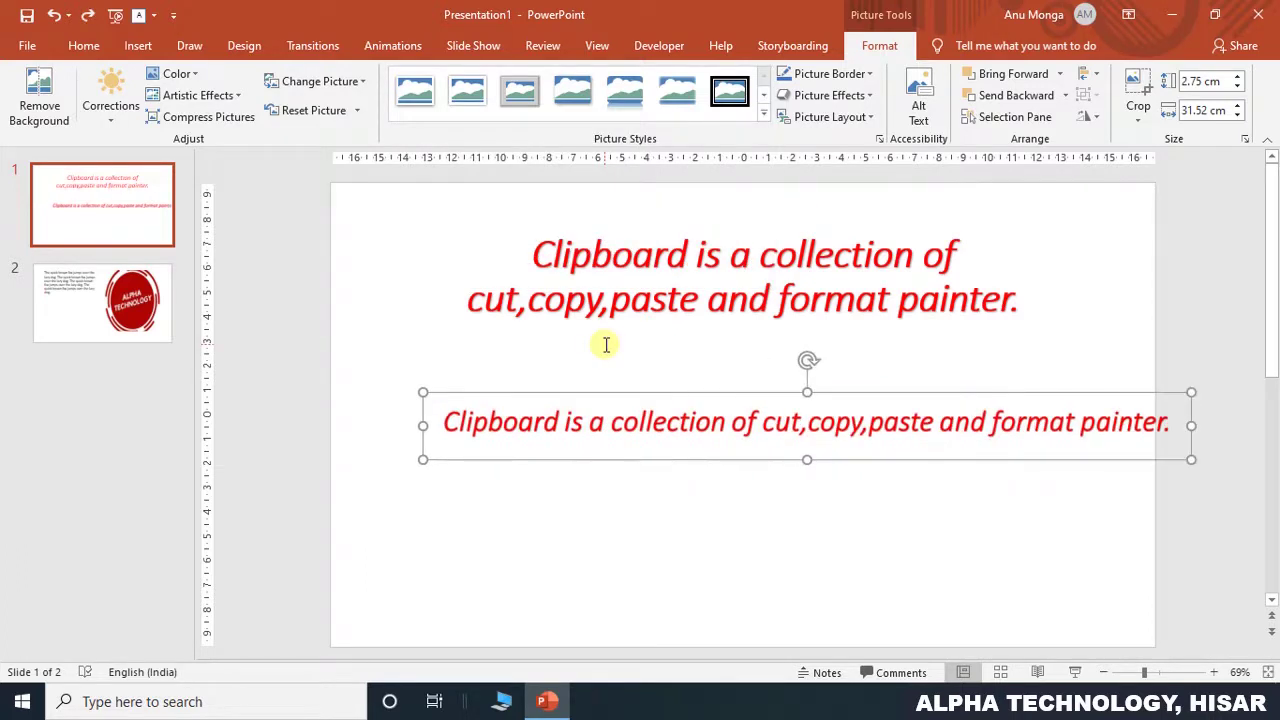
click(84, 45)
click(27, 118)
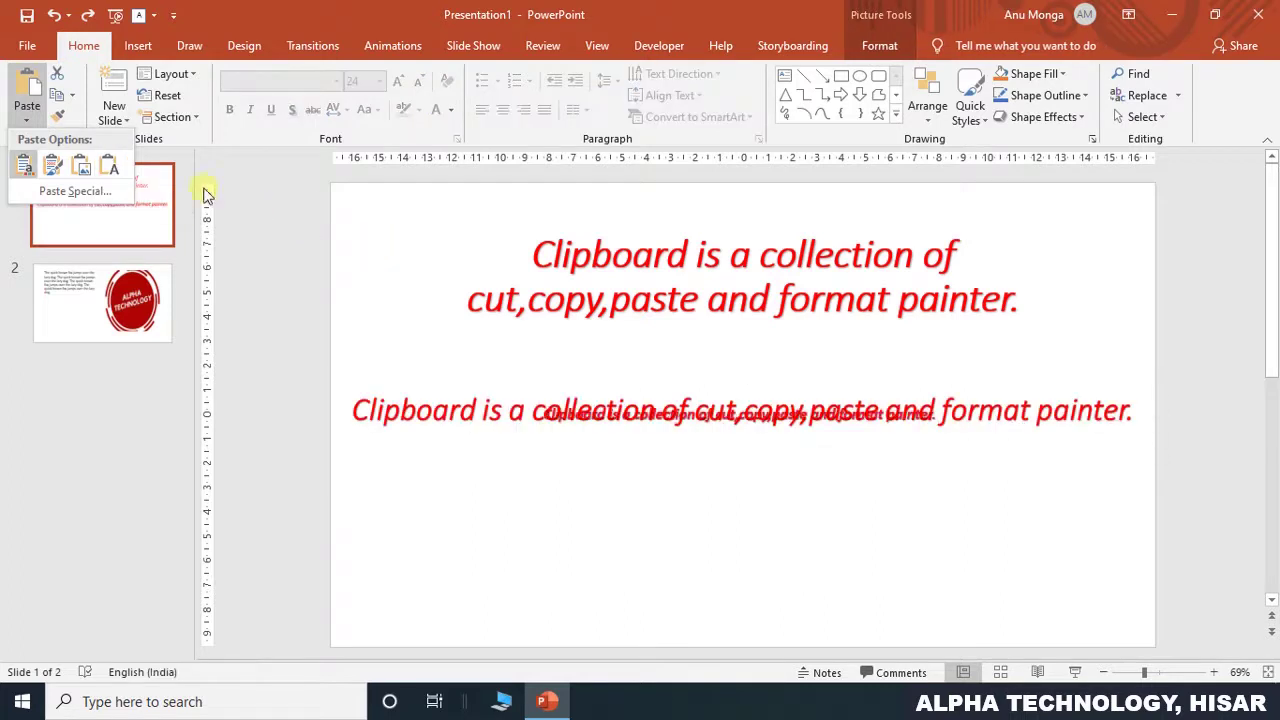
Step: Paste the title as text only and move that text box just below the picture
click(107, 168)
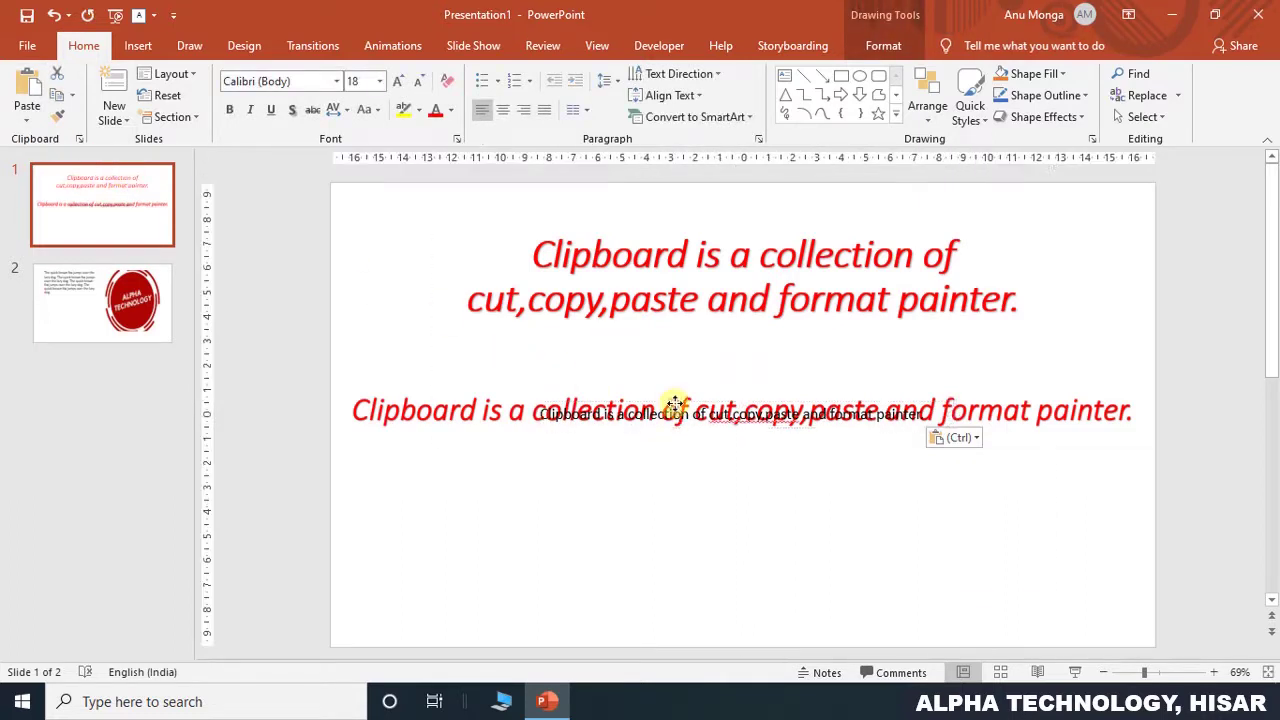
drag(675, 403, 654, 451)
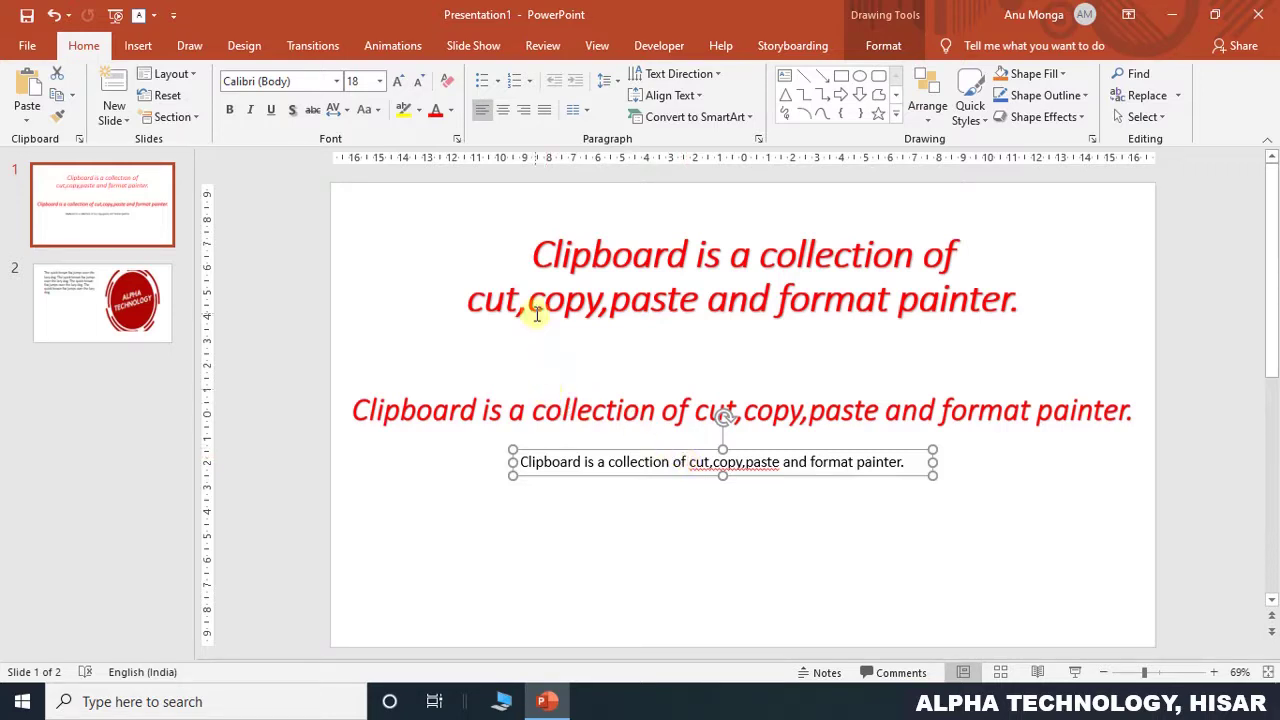
Step: On slide 2, make the quick brown fox paragraph bold, underlined and yellow
click(160, 300)
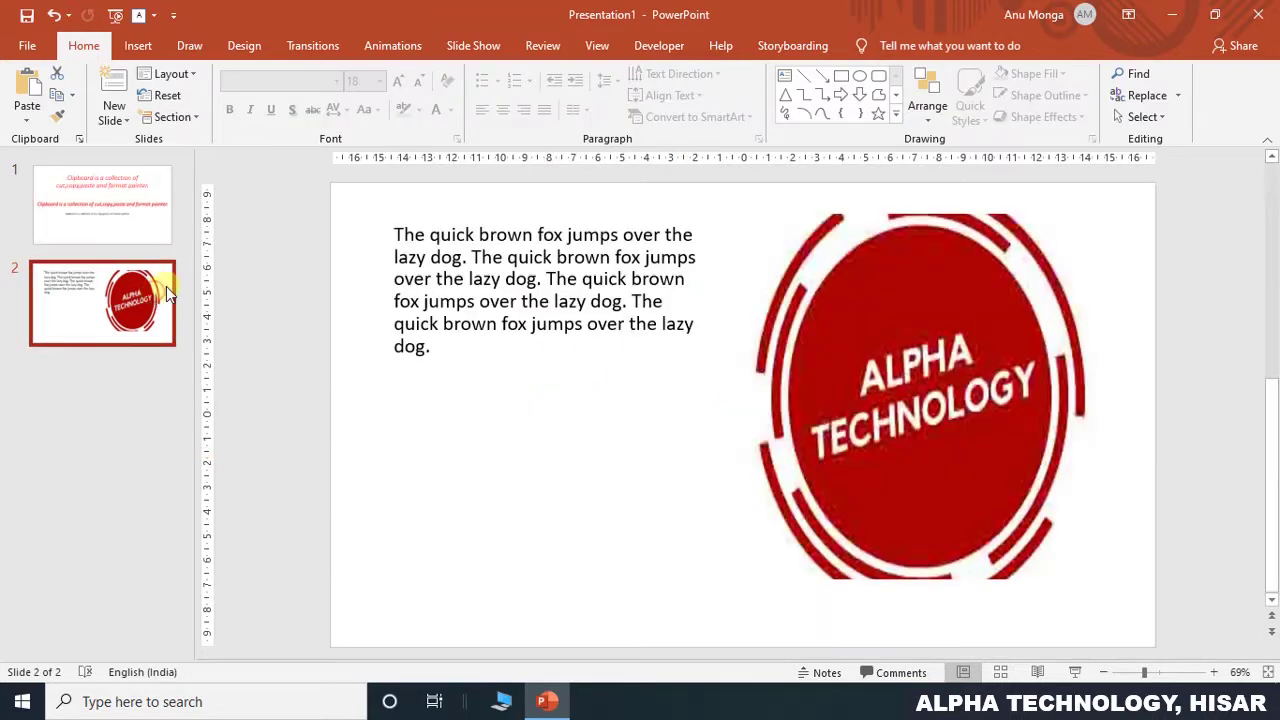
click(849, 326)
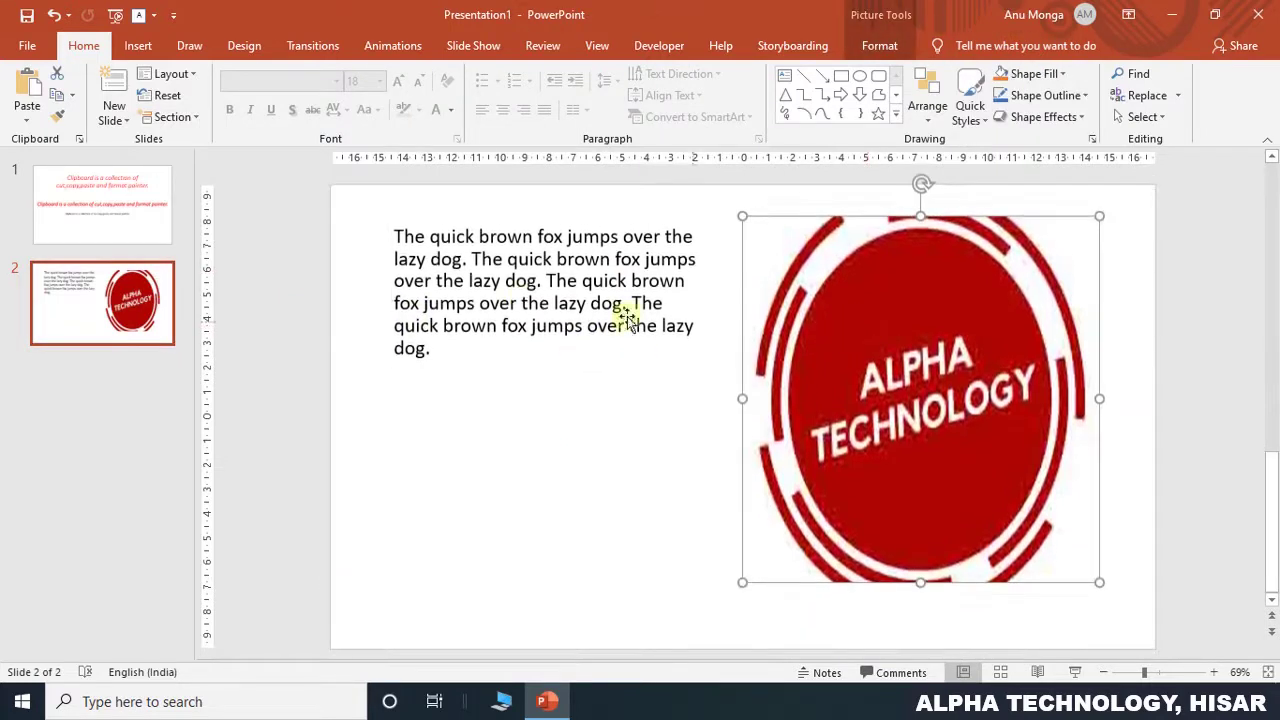
click(523, 301)
click(448, 352)
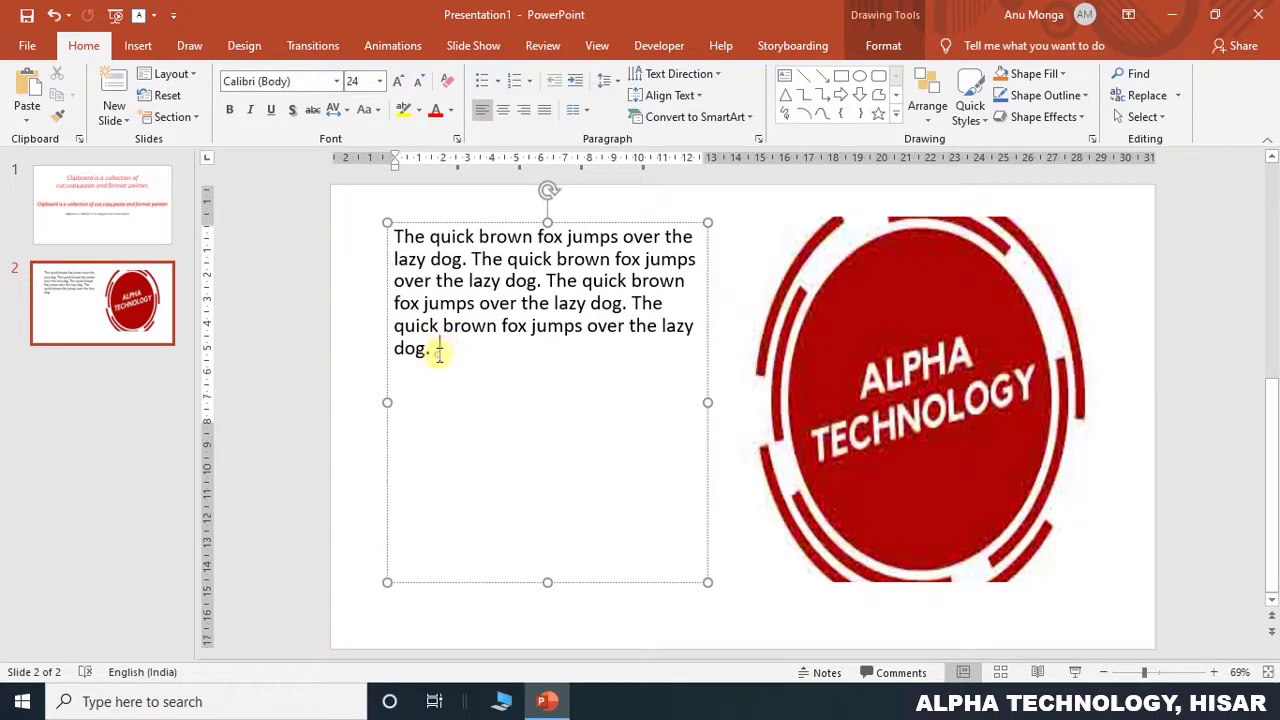
mouse_move(438, 352)
mouse_down()
mouse_move(396, 268)
mouse_move(404, 237)
mouse_up()
click(224, 109)
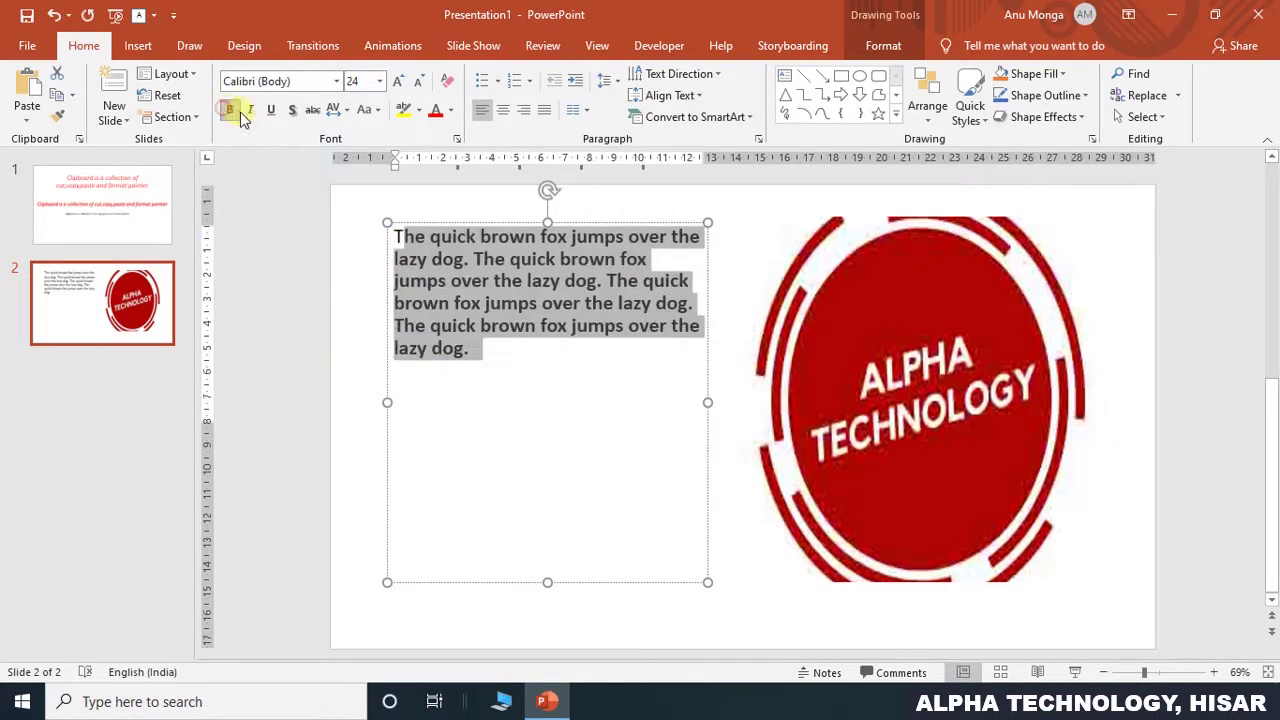
click(270, 109)
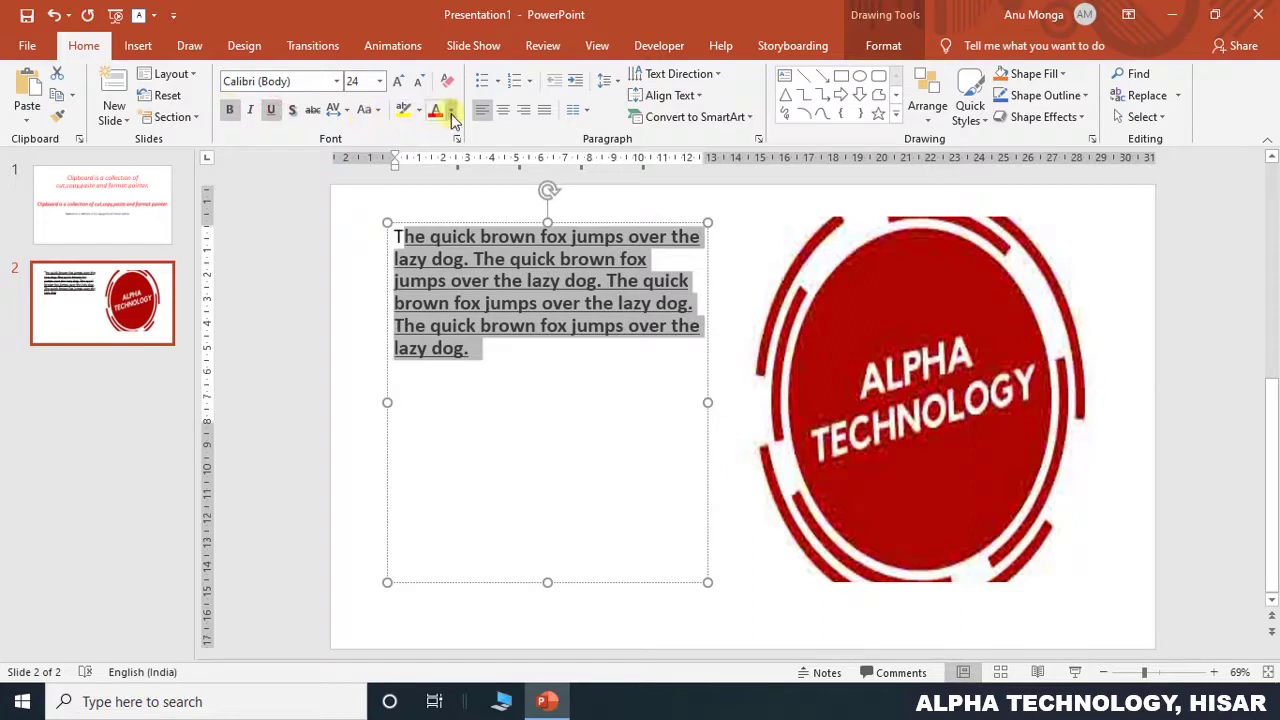
click(451, 110)
click(483, 257)
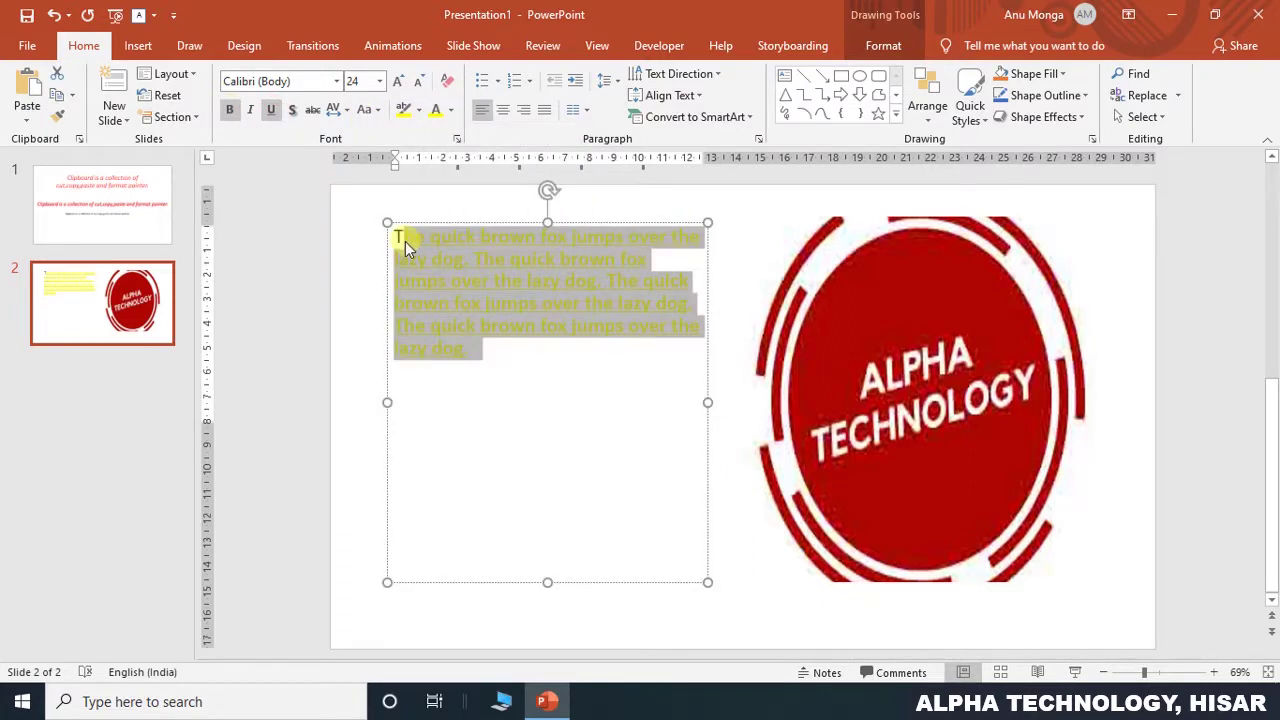
click(486, 363)
mouse_move(553, 361)
mouse_down()
mouse_move(430, 327)
mouse_move(404, 240)
mouse_up()
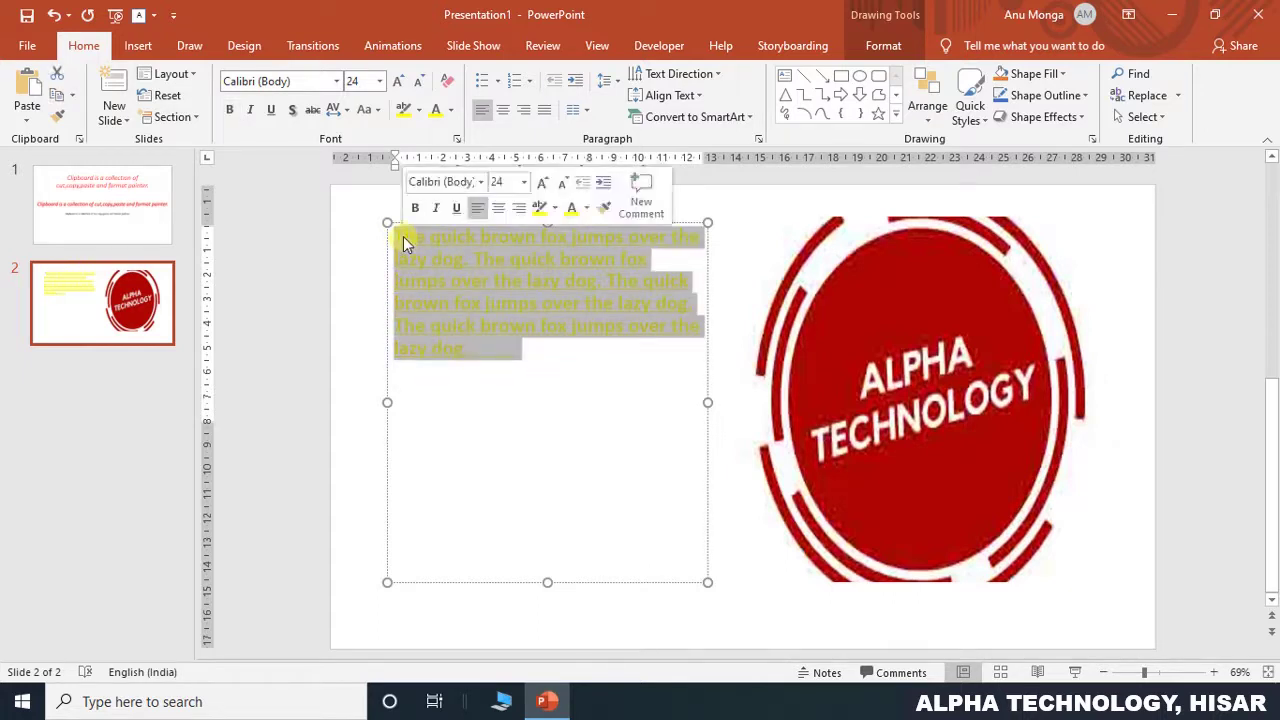
Step: Copy the yellow paragraph and paste it below via Paste Special as Unformatted Text
click(55, 97)
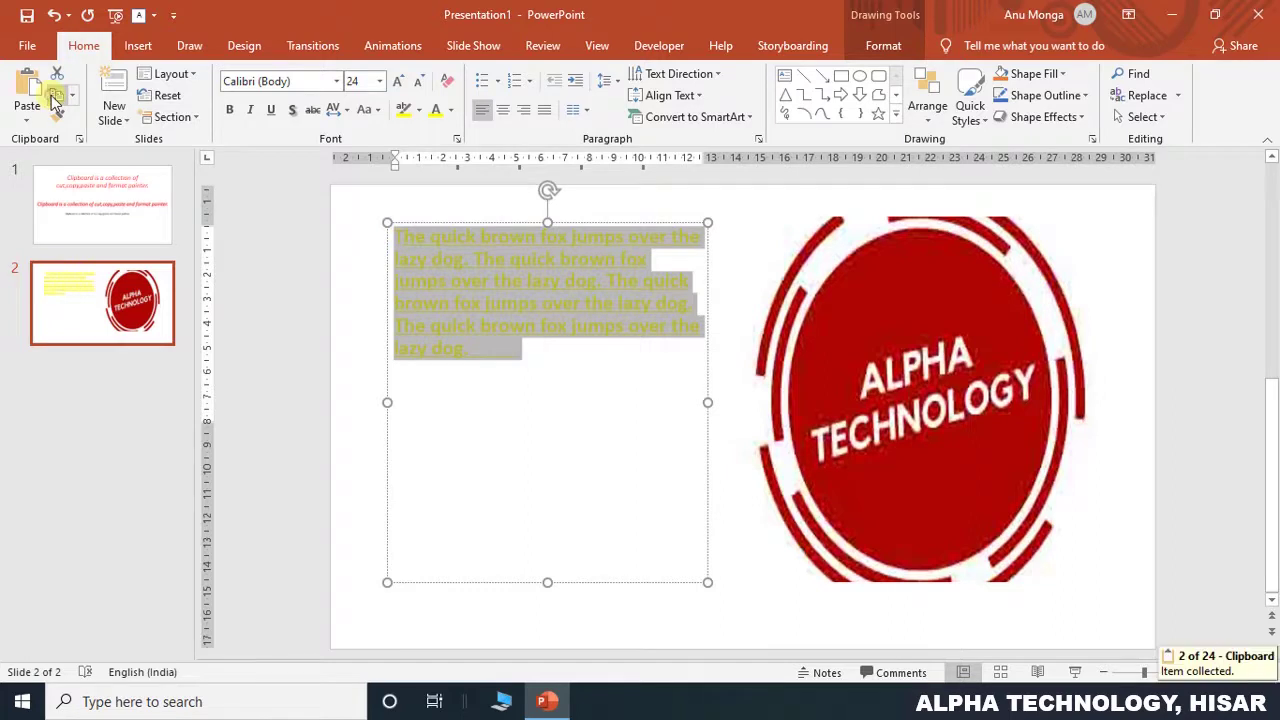
click(394, 380)
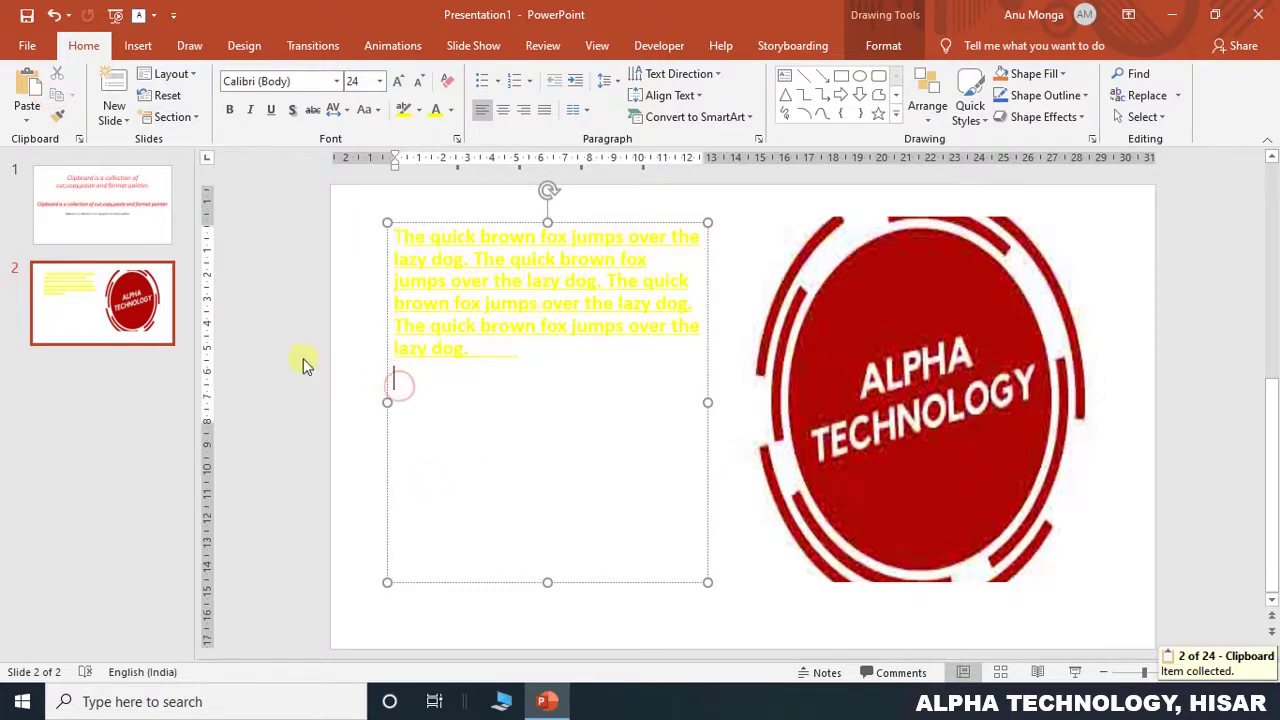
click(27, 120)
click(63, 195)
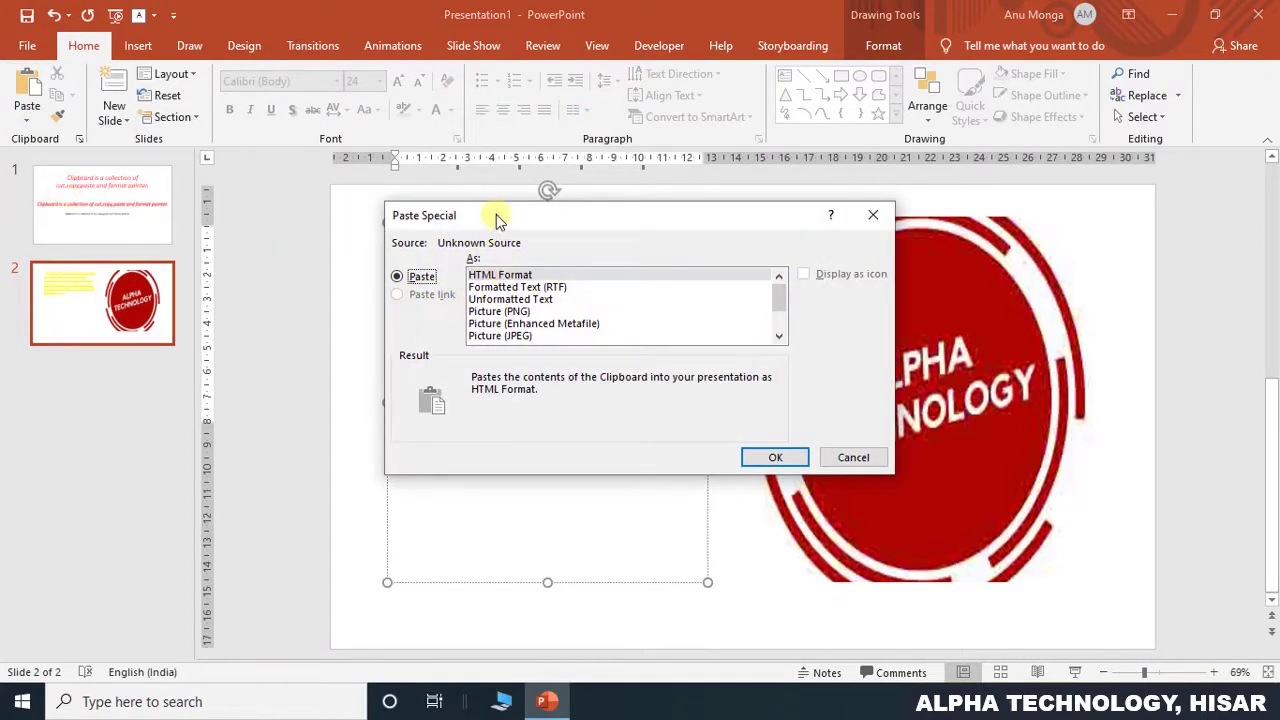
mouse_move(510, 216)
mouse_down()
mouse_move(705, 273)
mouse_move(793, 121)
mouse_up()
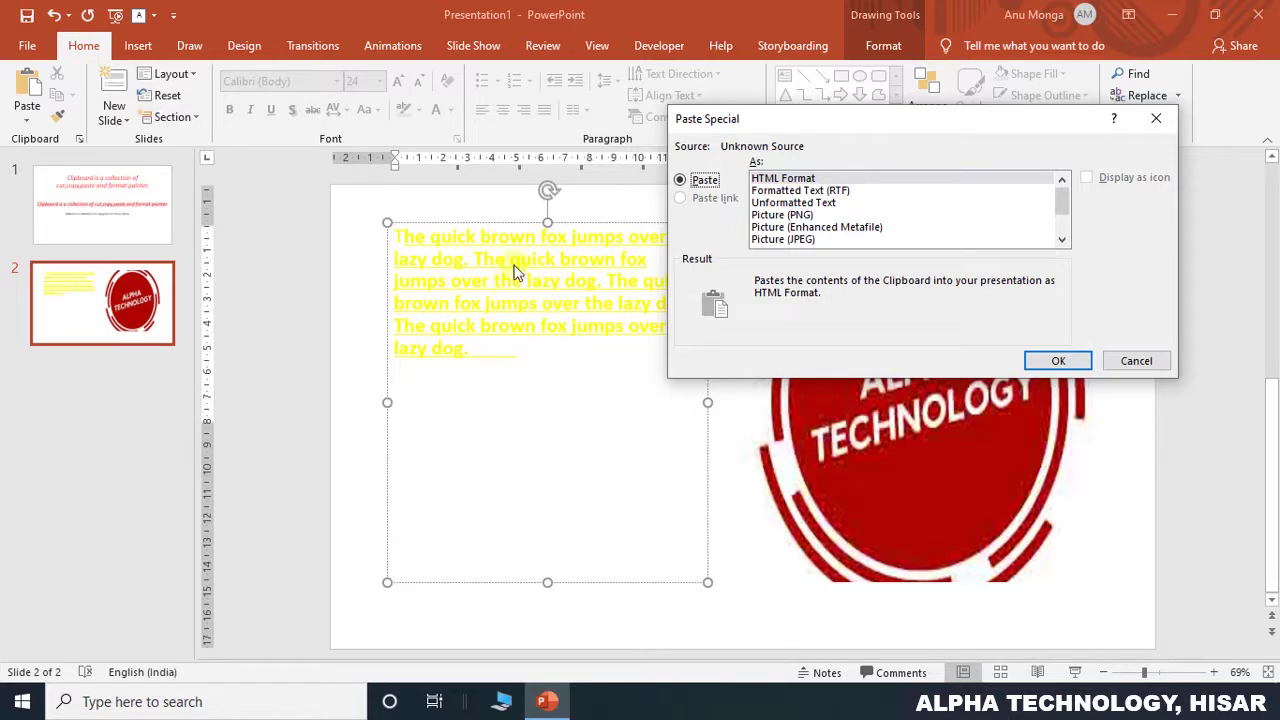
click(408, 397)
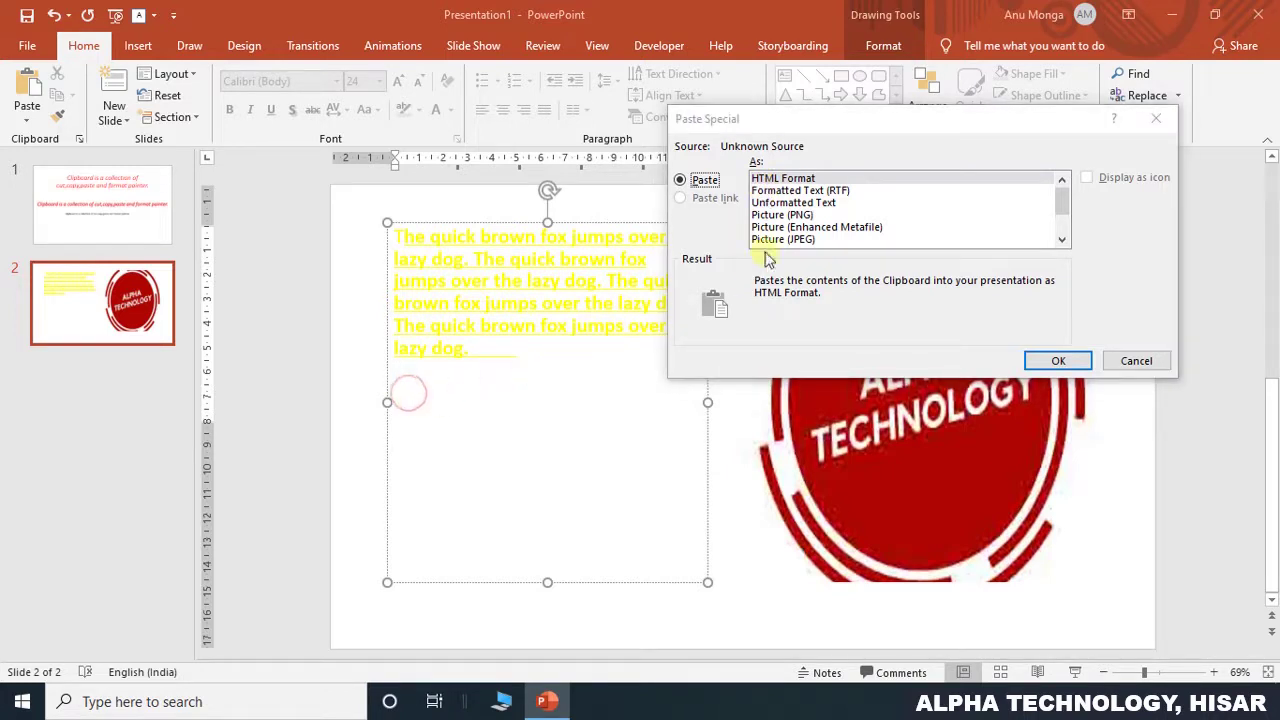
click(792, 203)
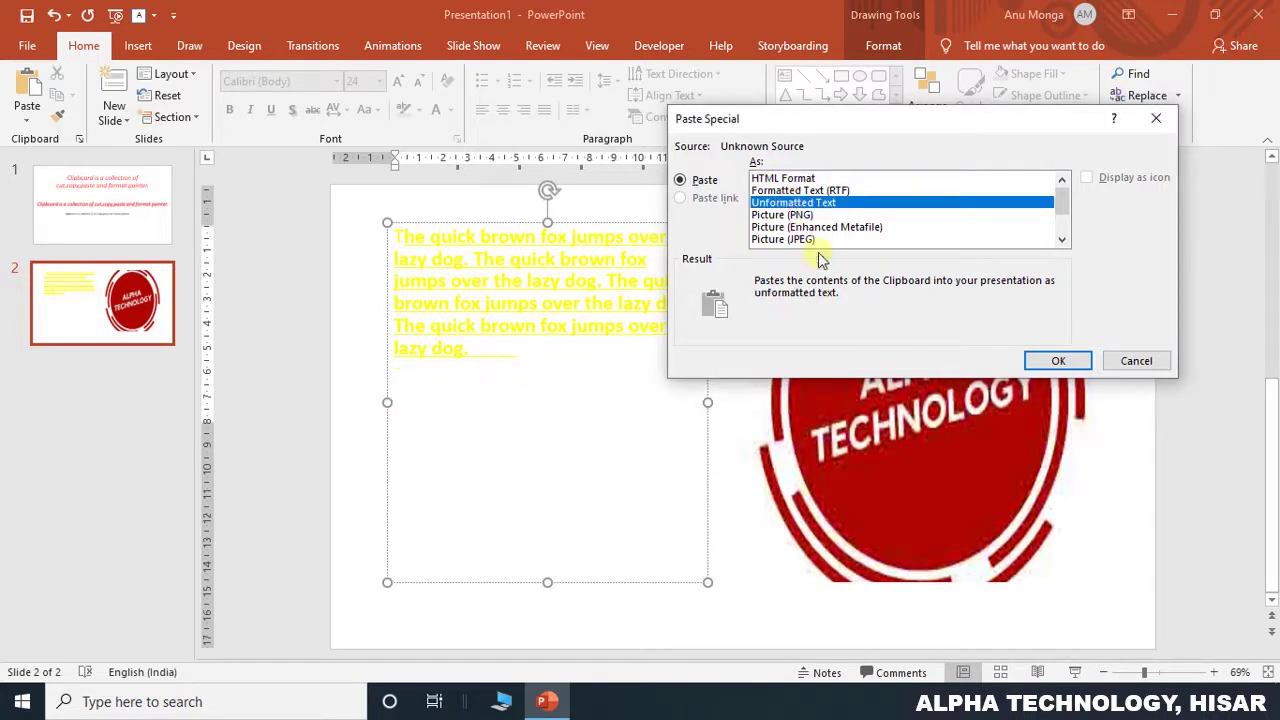
click(1039, 363)
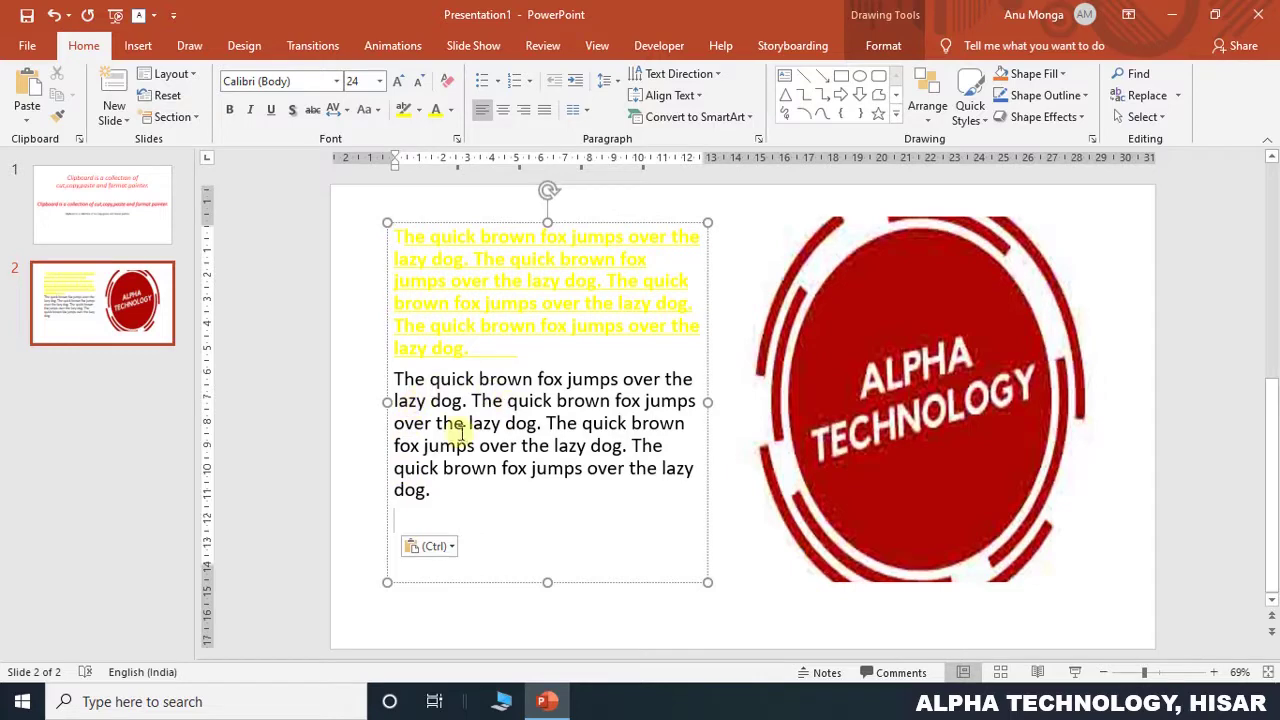
Step: Paste Special the copied text as a JPEG picture on slide 2, then stretch it taller and reposition it
key(ctrl+alt+v)
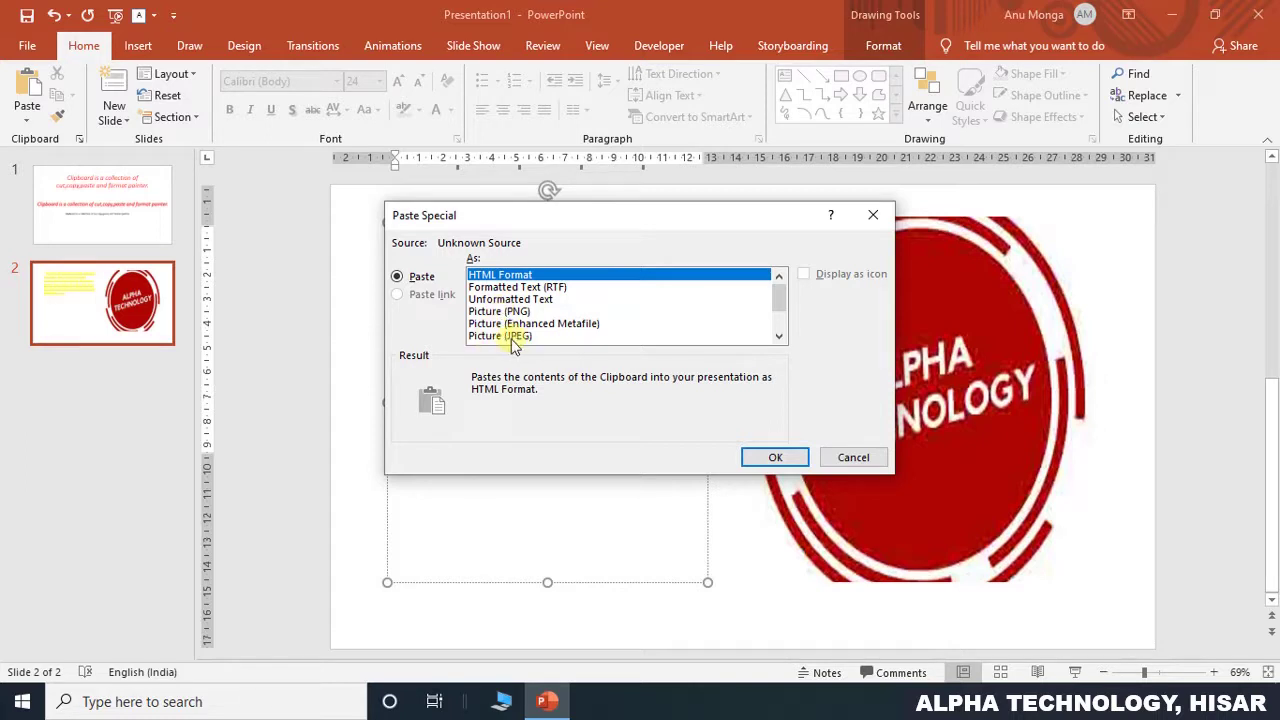
click(505, 336)
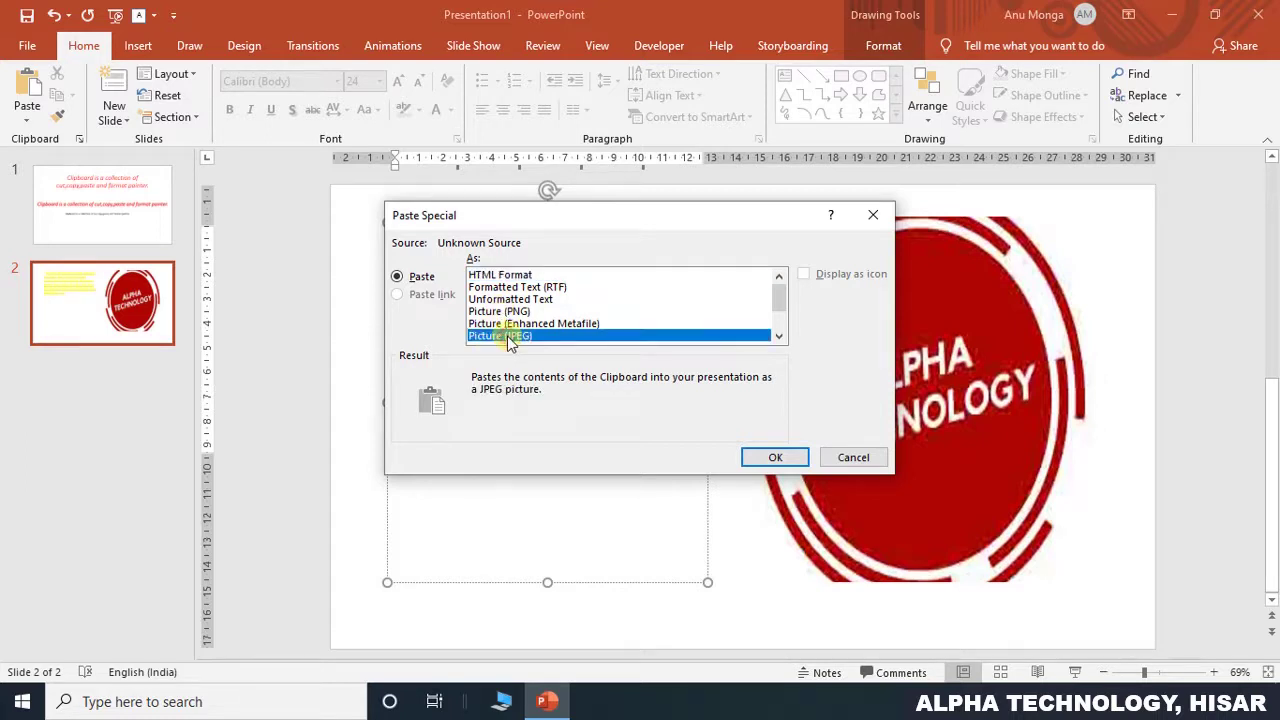
click(765, 459)
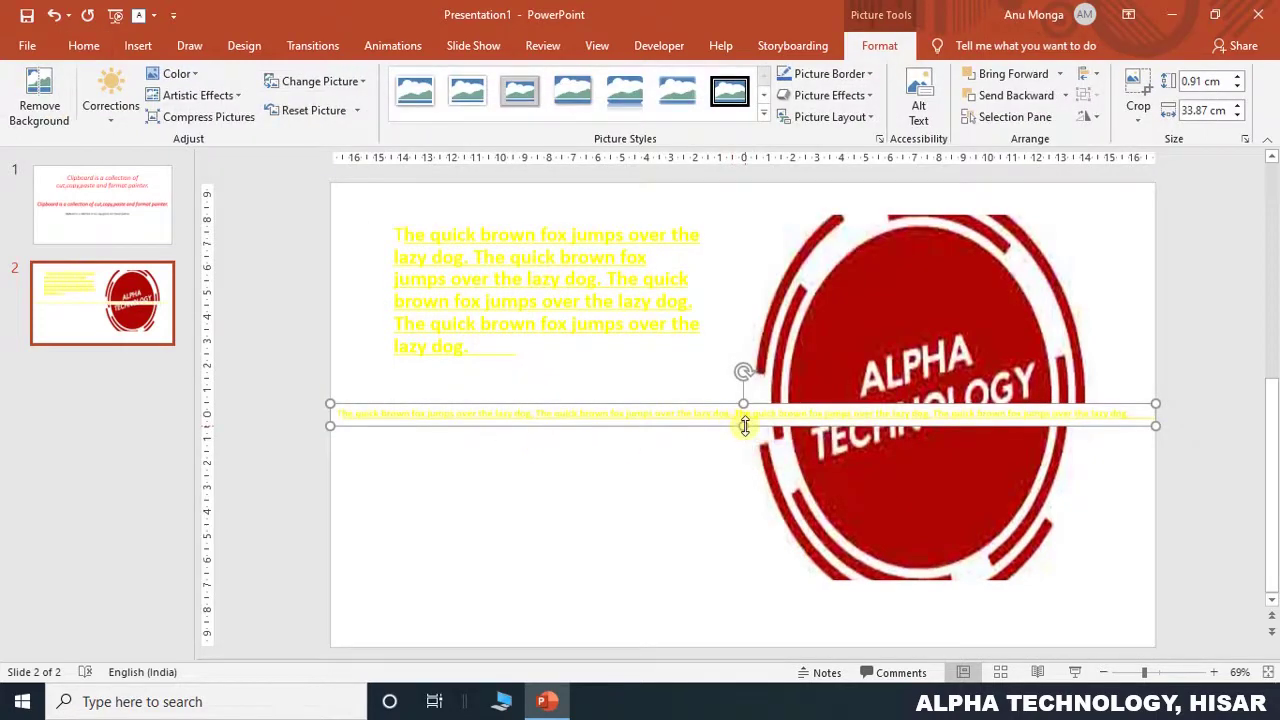
drag(744, 426, 703, 543)
mouse_move(606, 451)
mouse_down()
mouse_move(537, 323)
mouse_move(531, 270)
mouse_up()
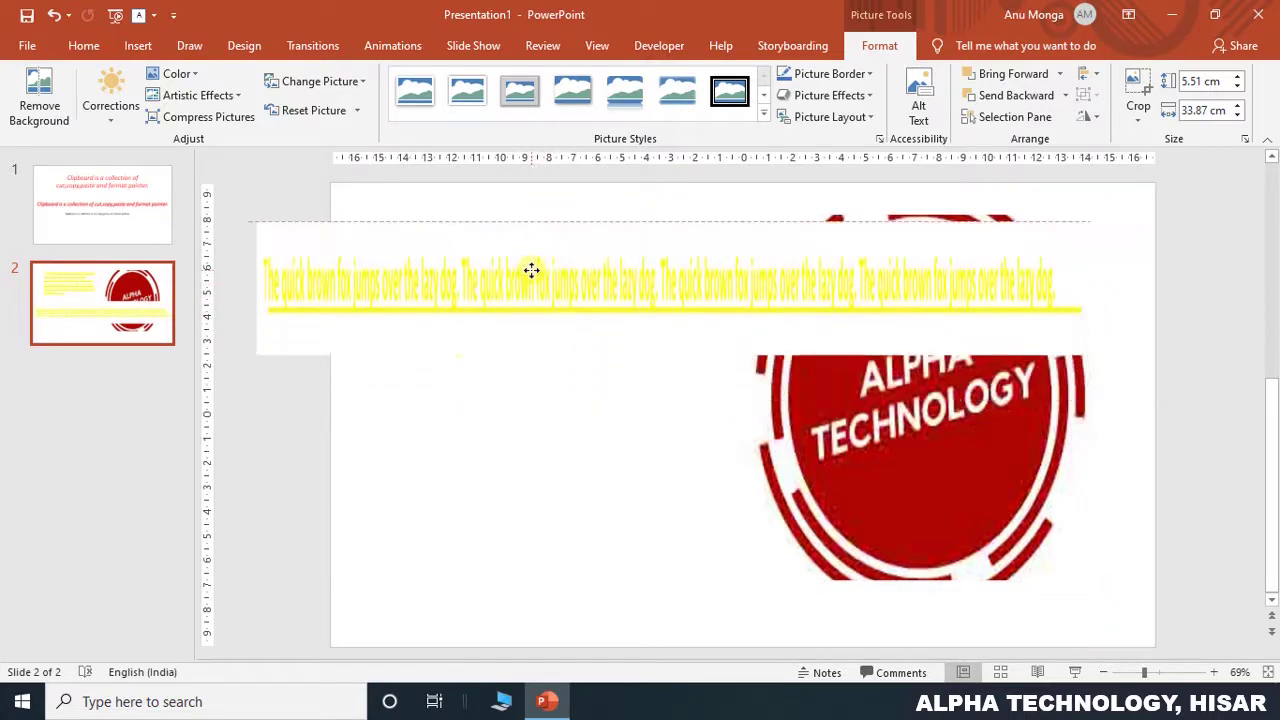
drag(531, 270, 540, 323)
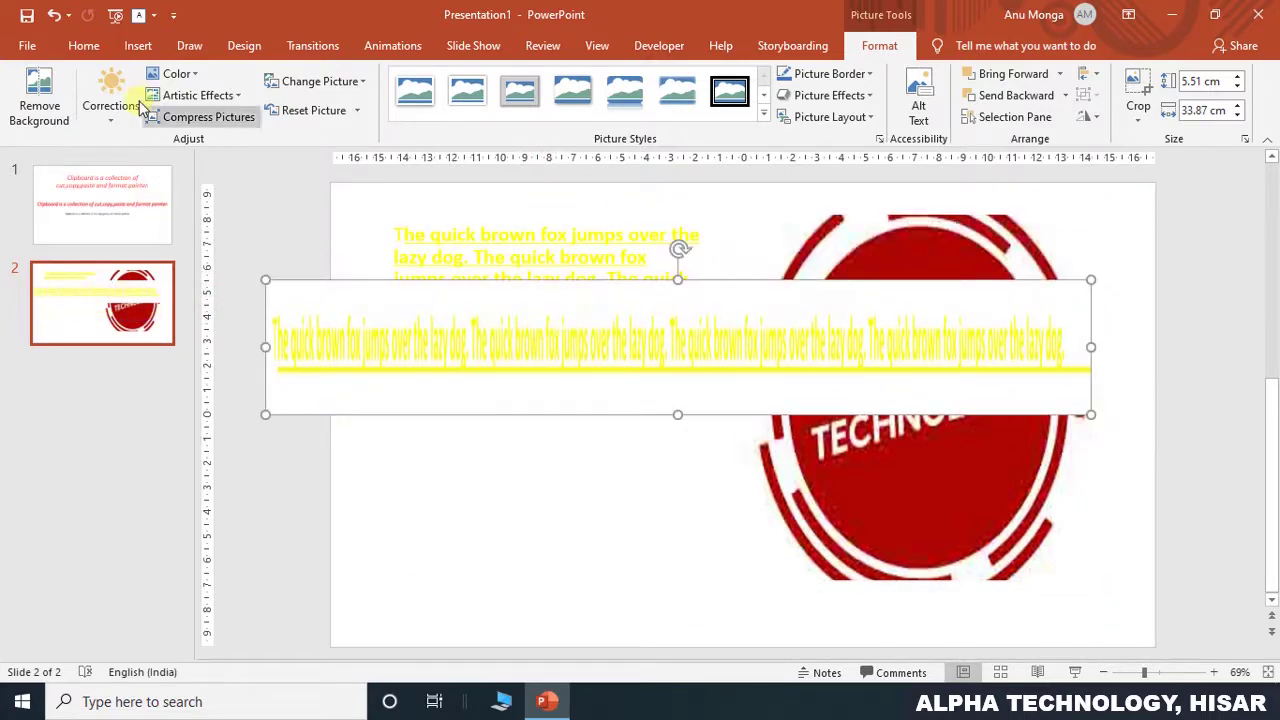
Step: Paste the clipboard again as a picture and delete the pasted picture strip
click(83, 45)
click(27, 120)
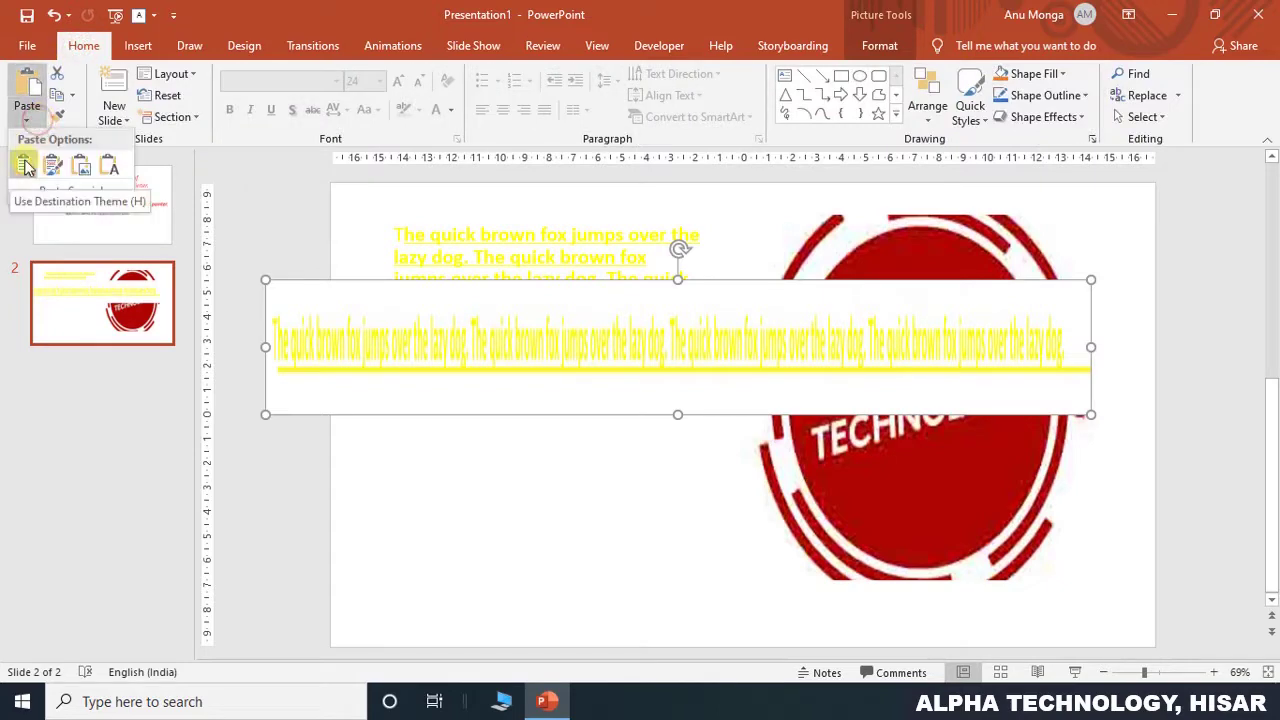
click(80, 167)
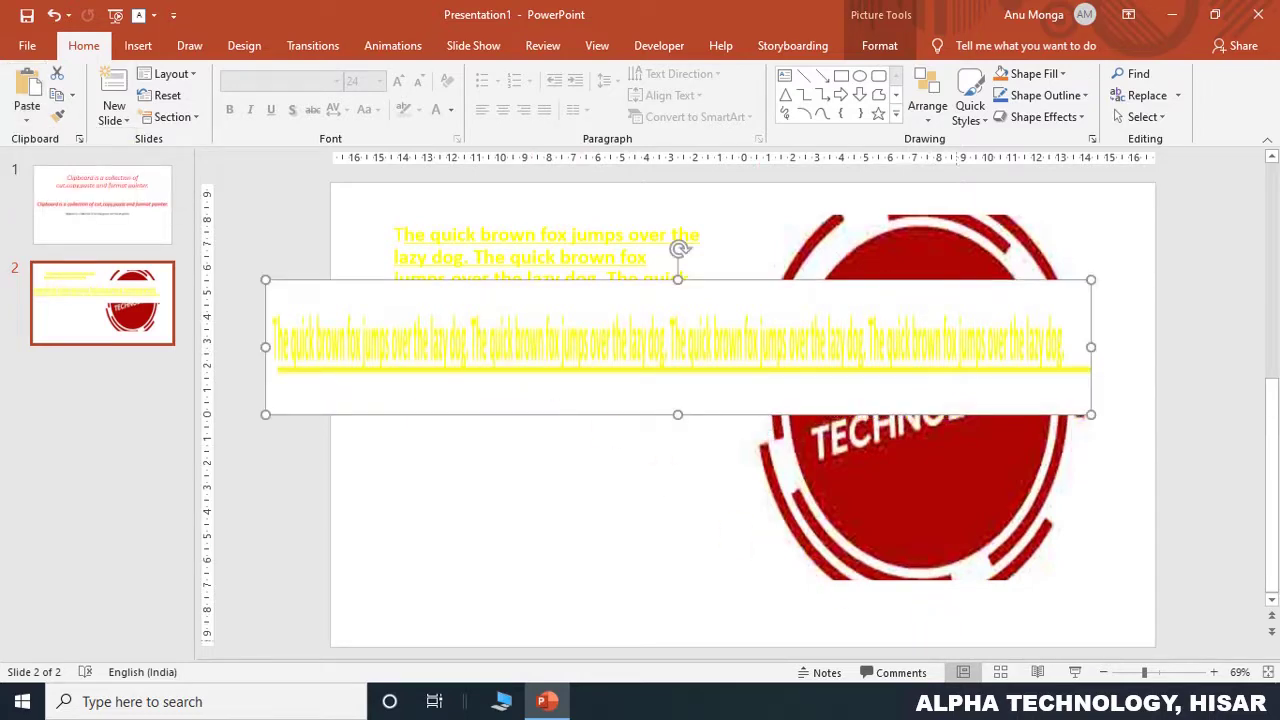
key(Delete)
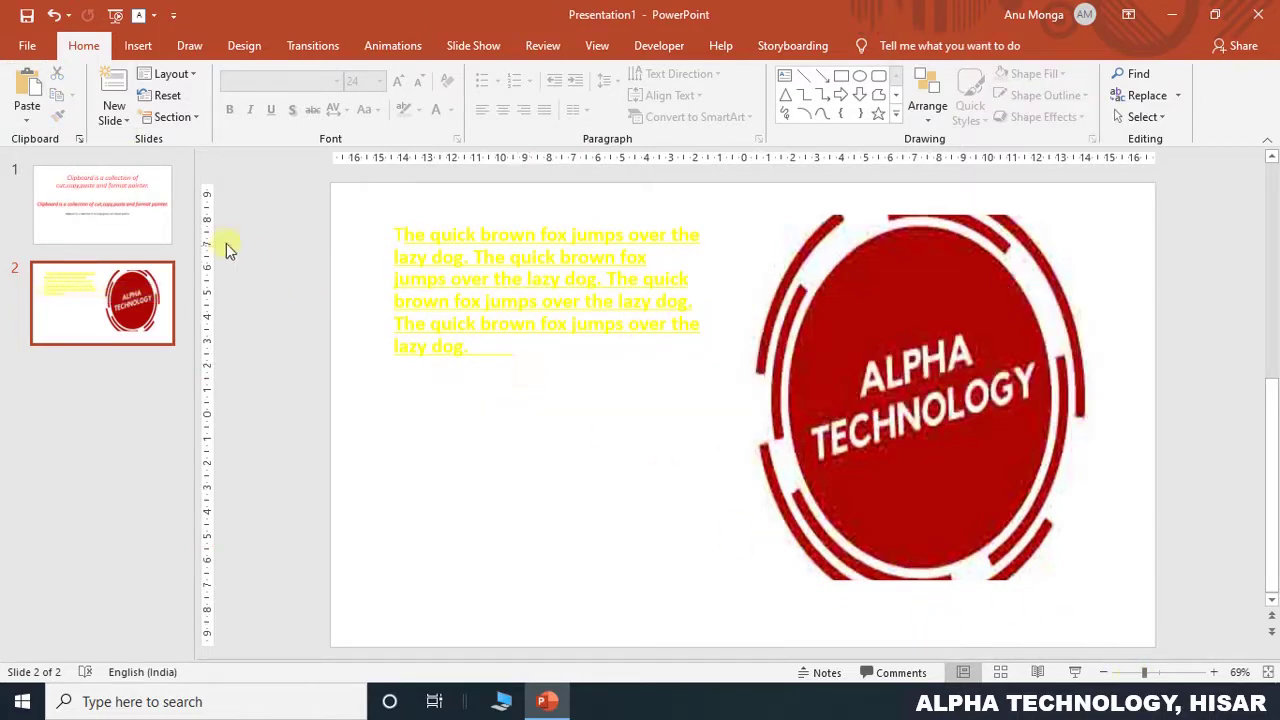
Step: On slide 1, delete the small black text line and the second red text picture, then select the title text
click(155, 228)
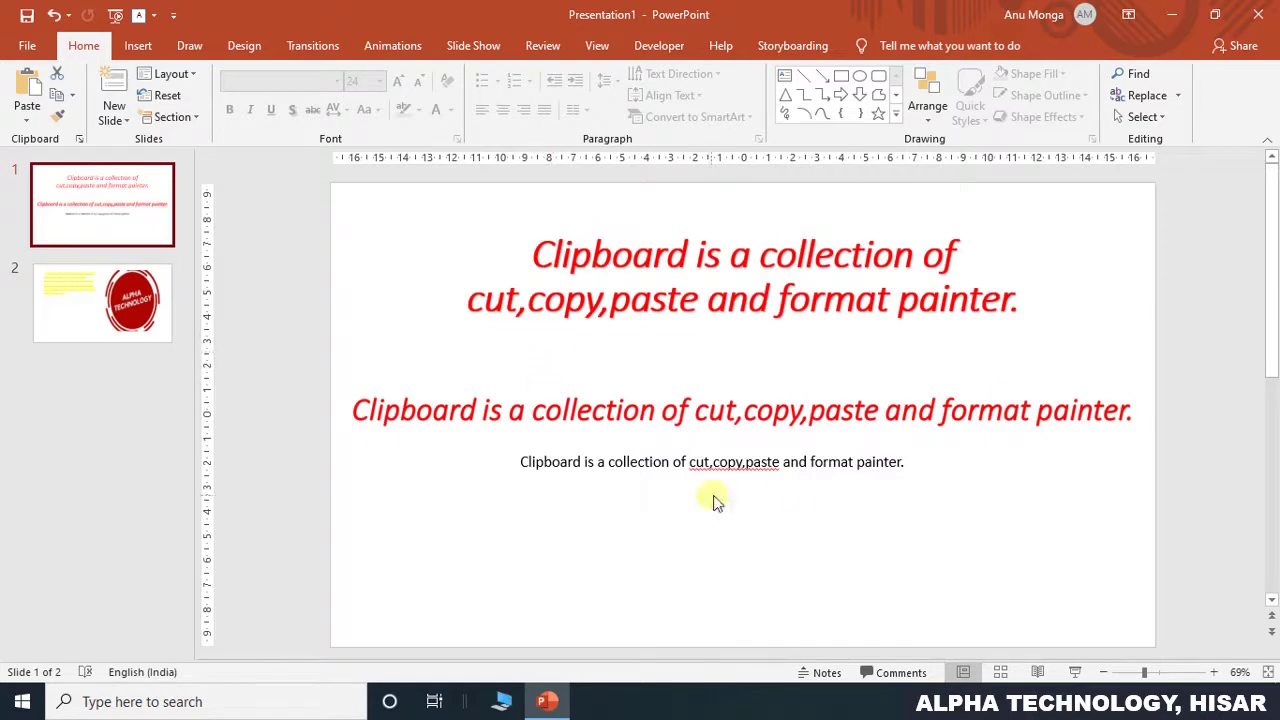
click(916, 476)
key(Delete)
click(726, 412)
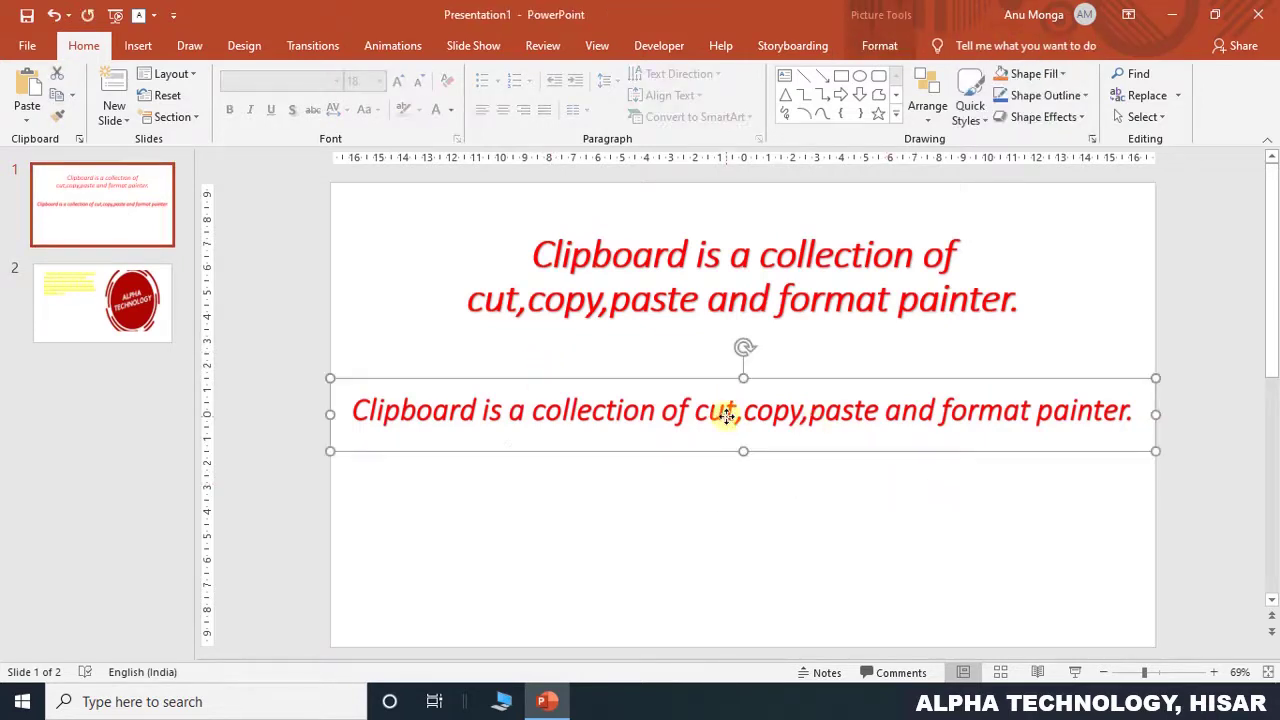
key(Delete)
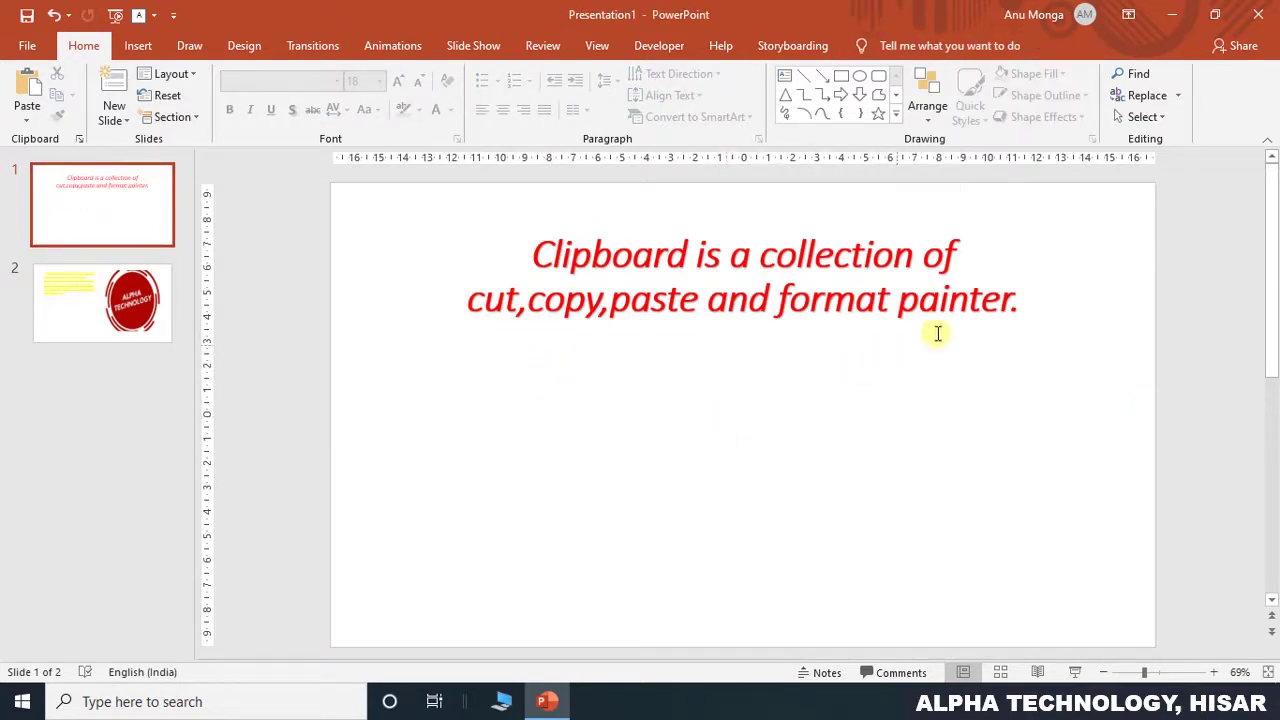
click(1008, 308)
drag(1008, 308, 484, 263)
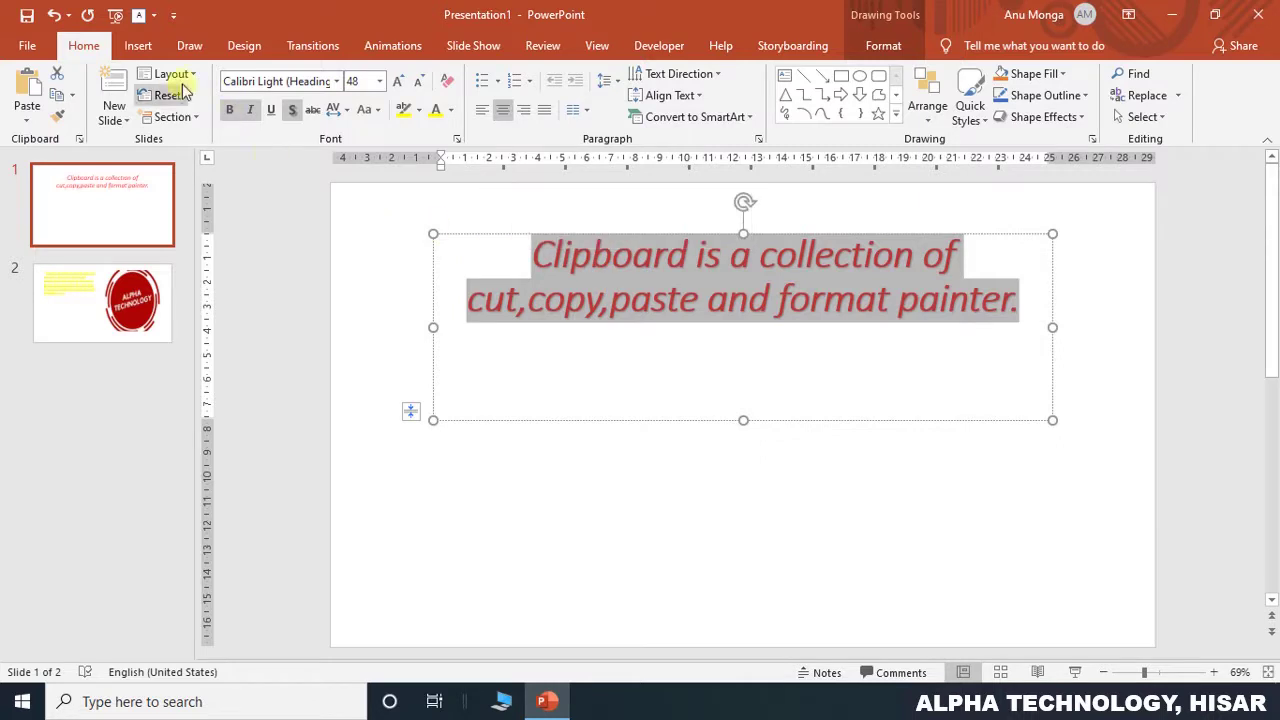
Step: Underline the red italic title and type 'Alpha technology' into the subtitle placeholder
click(270, 110)
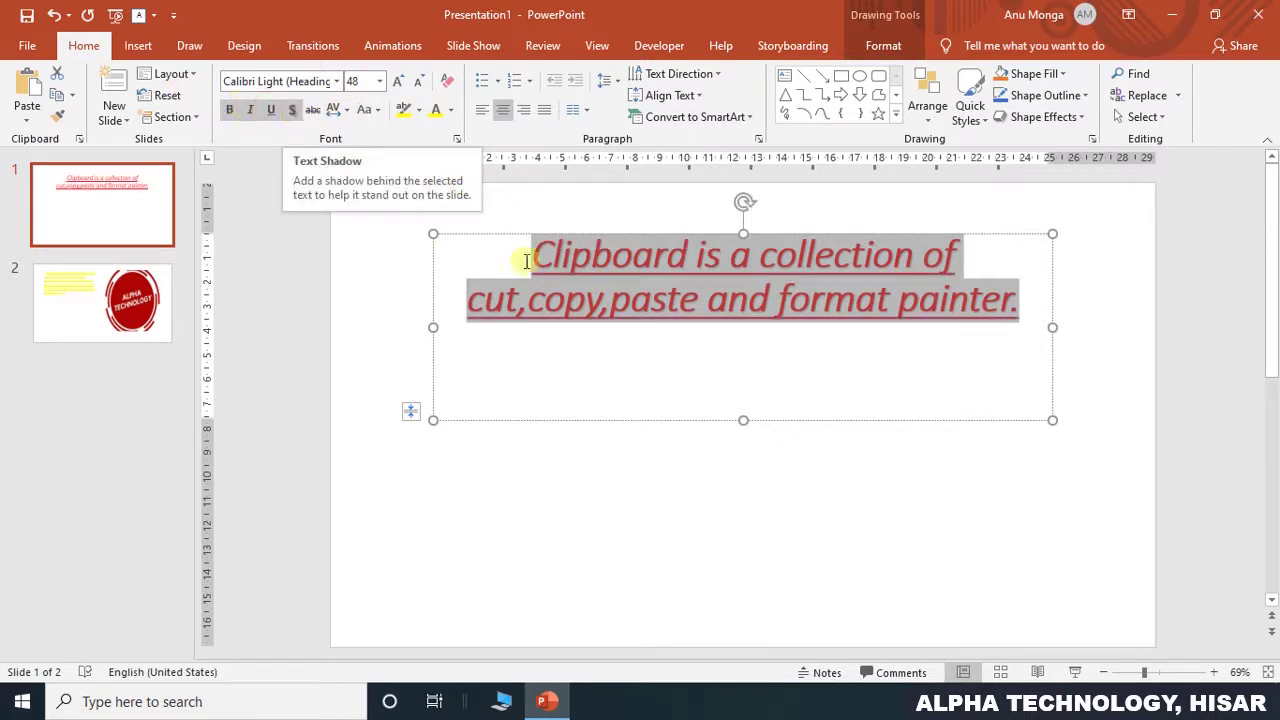
click(640, 347)
click(624, 457)
text(alph)
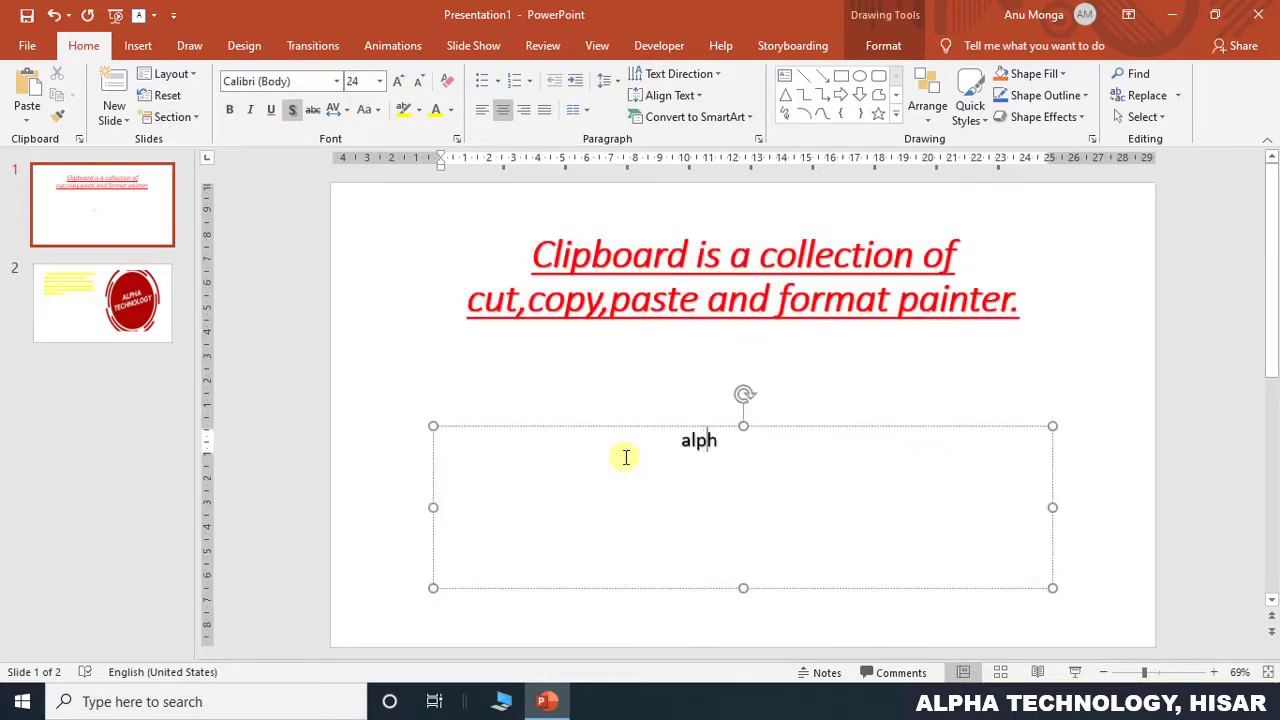
text(a techn)
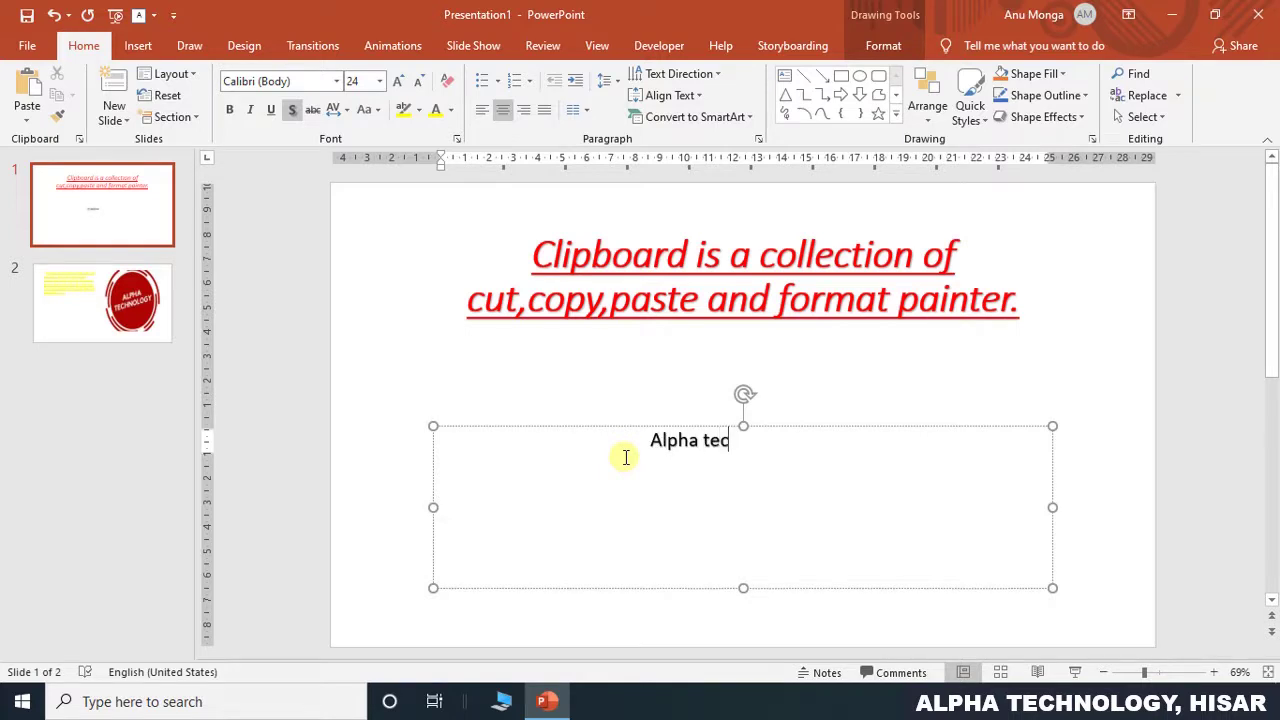
text(ology)
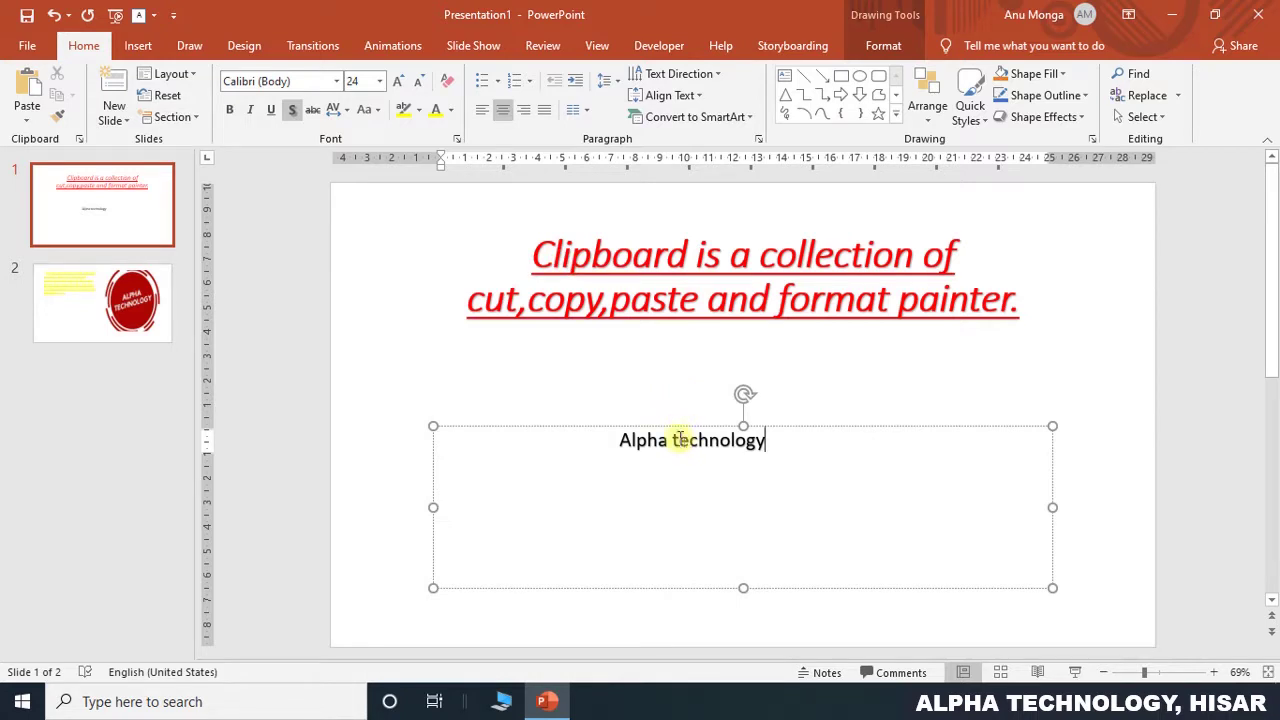
drag(692, 254, 531, 256)
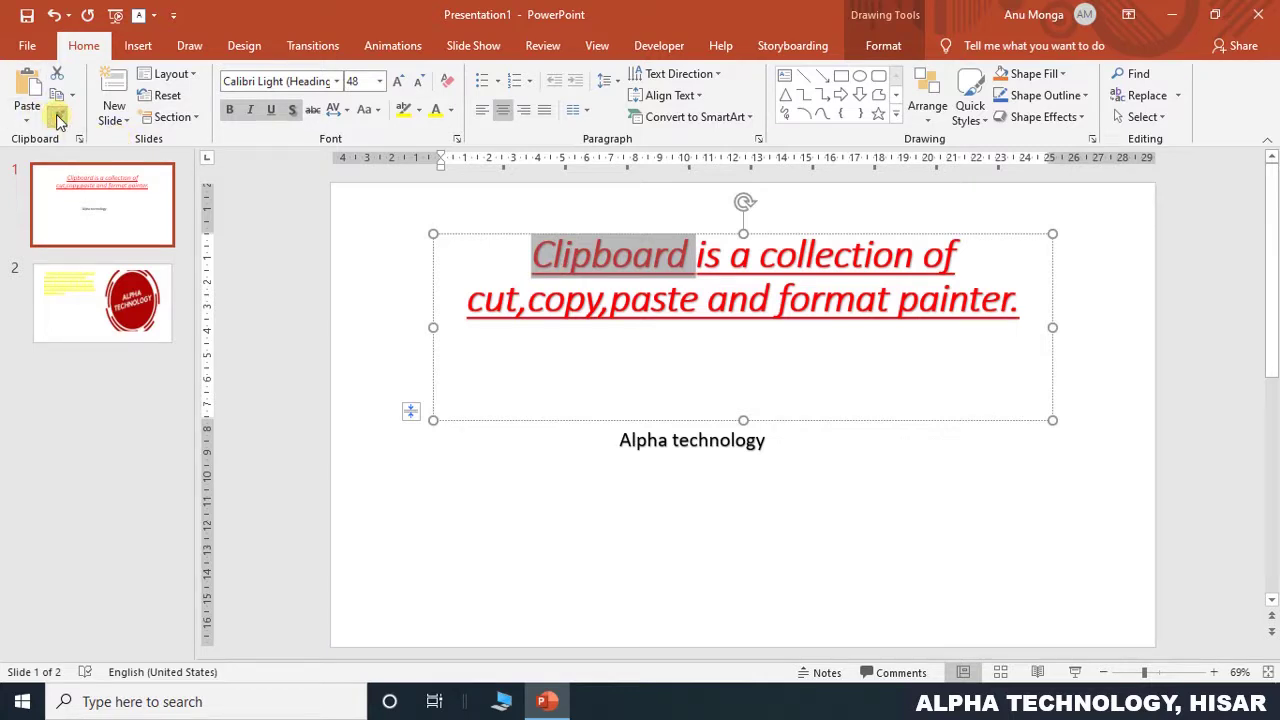
Step: Format-paint the title's style onto 'Alpha technology', then undo it
click(58, 118)
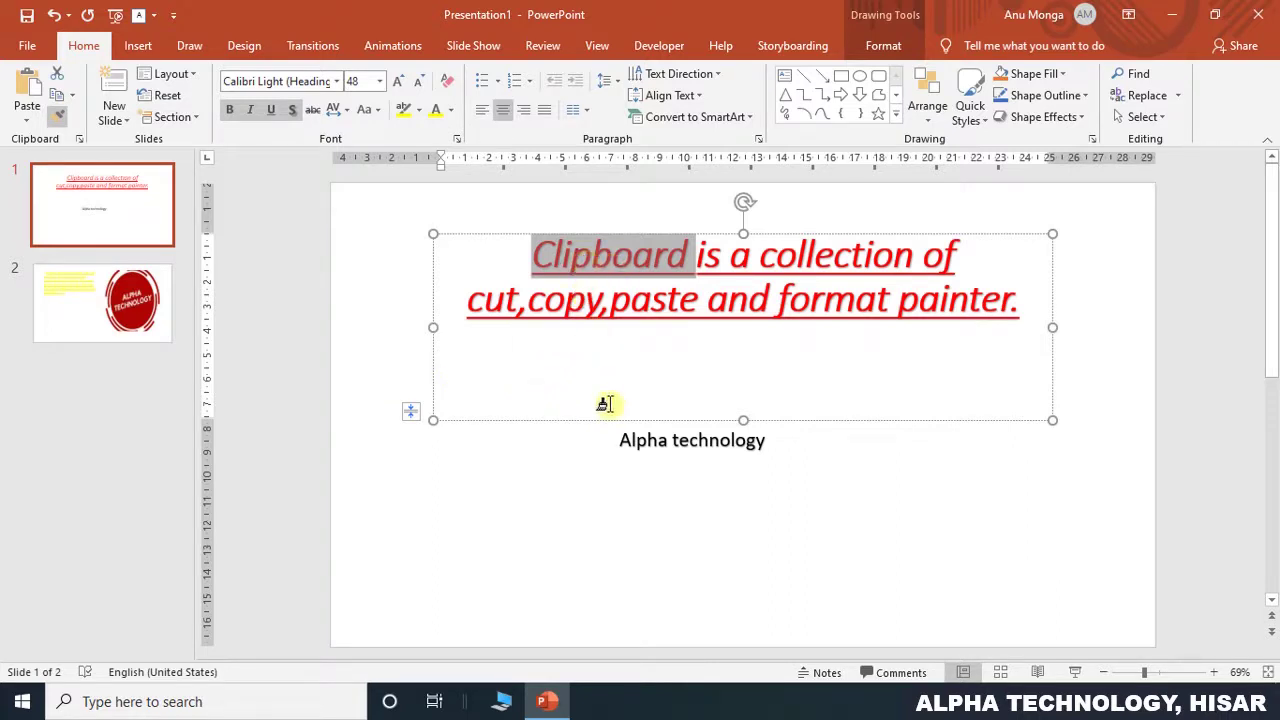
drag(604, 440, 747, 452)
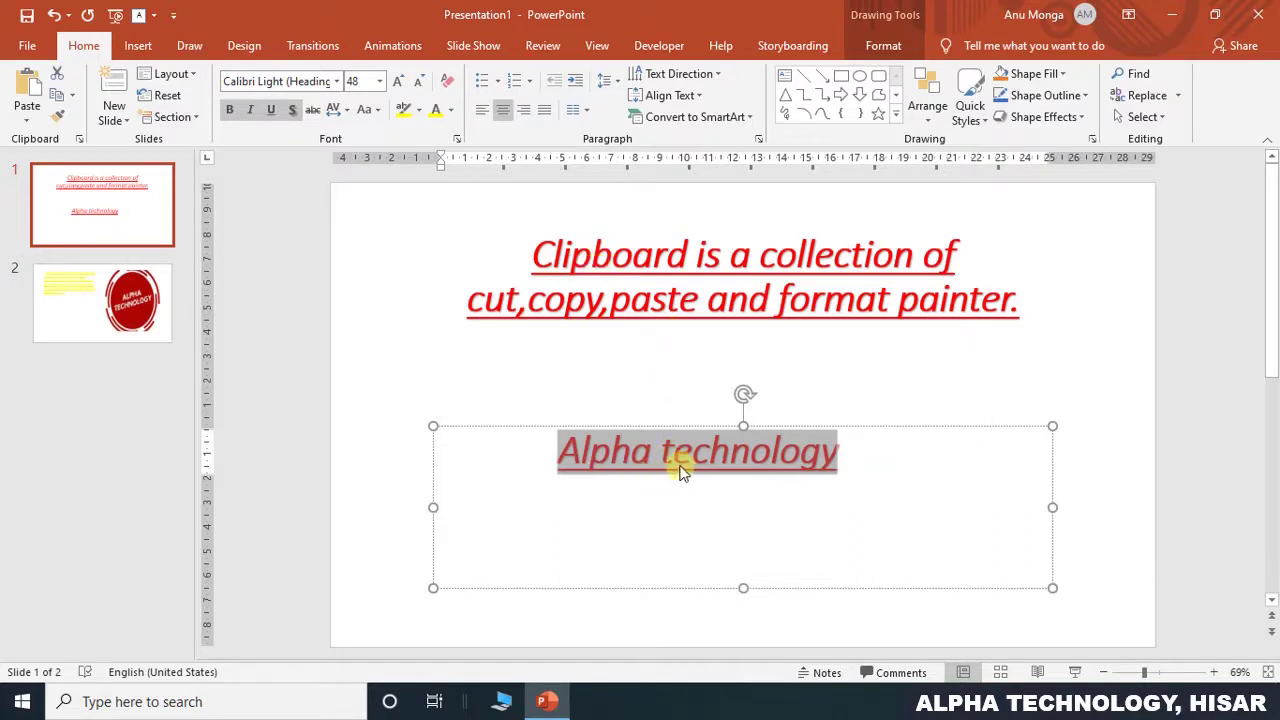
key(ctrl+z)
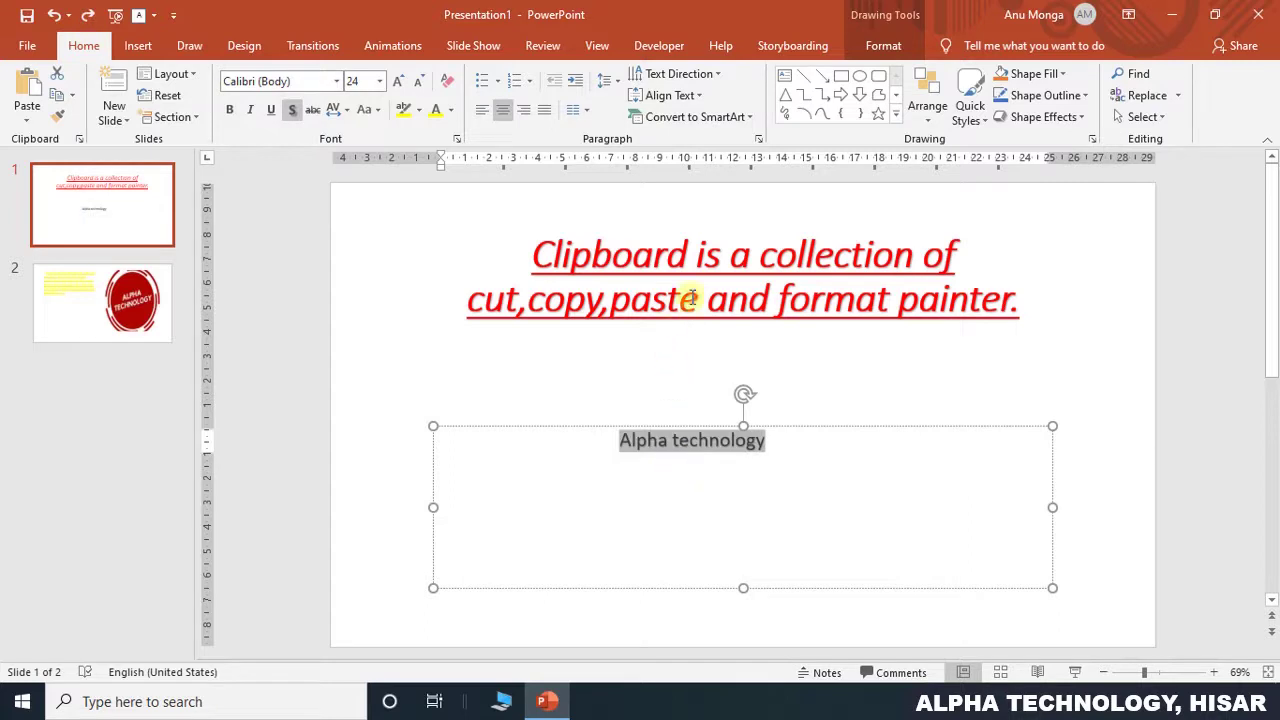
Step: Copy the title's text formatting with Ctrl+Shift+C and select the 'Alpha technology' line
drag(692, 257, 531, 265)
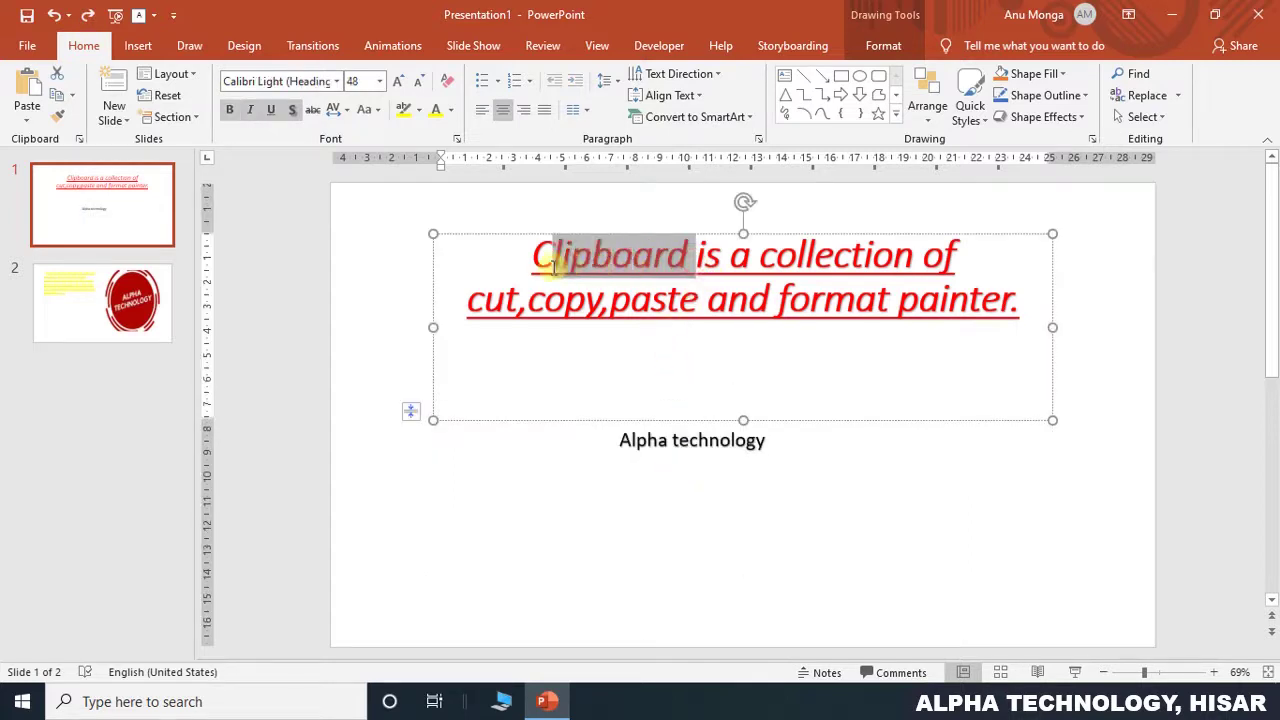
key(ctrl+shift+c)
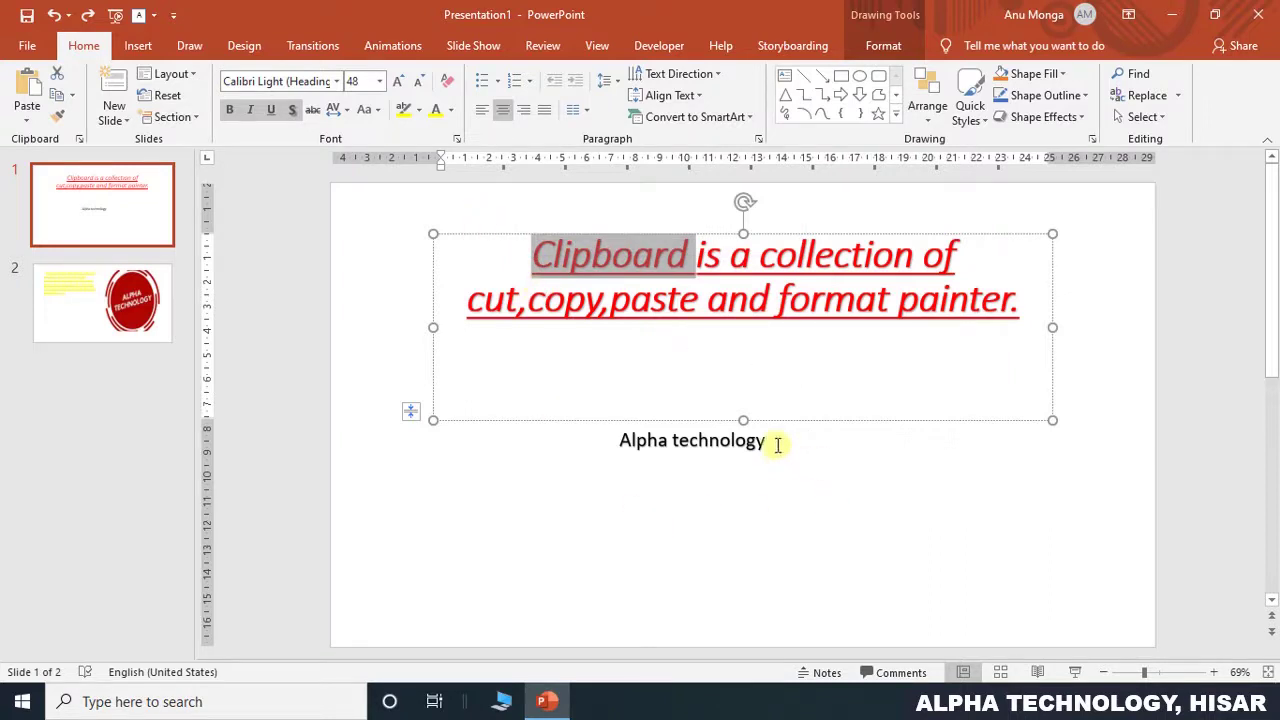
drag(777, 445, 620, 441)
Step: Apply the copied title formatting to 'Alpha technology' with Ctrl+Shift+V
key(ctrl+shift+v)
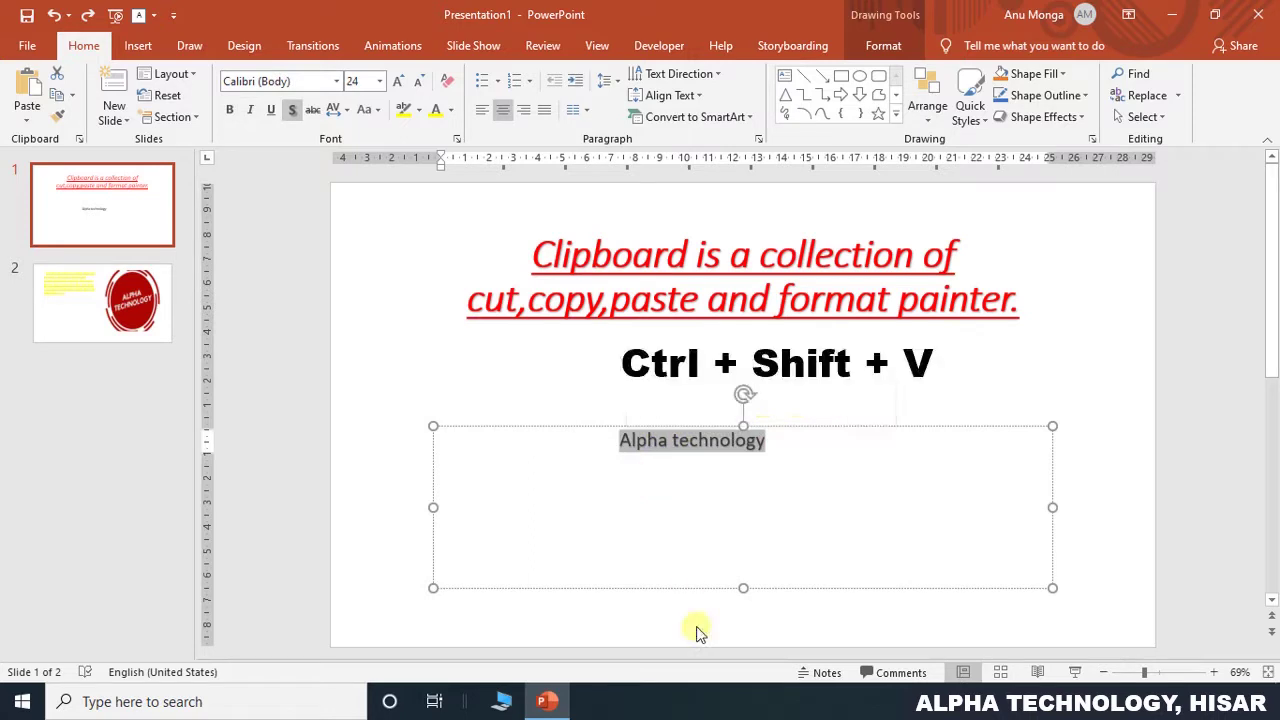